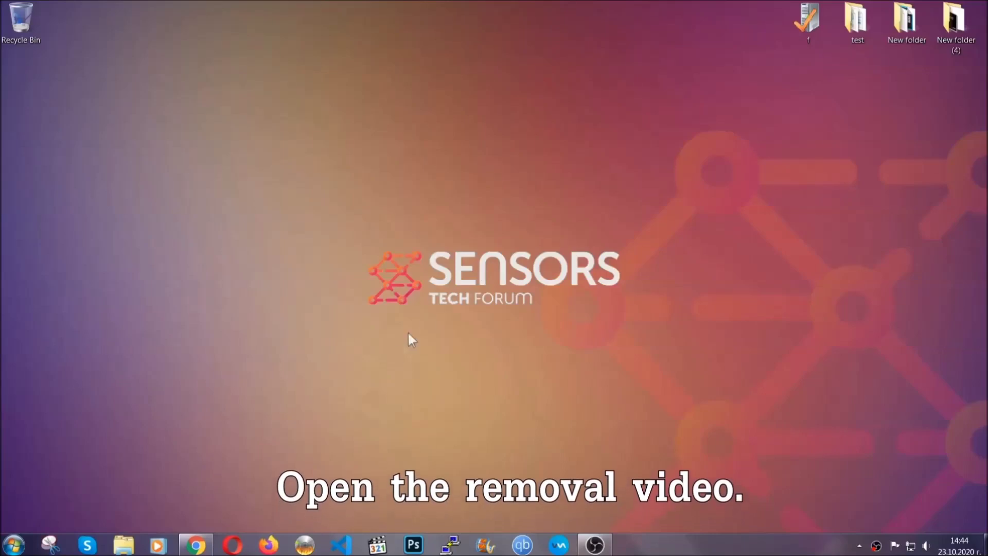
Bring up Chrome from the taskbar, showing the 'How to Remove a Ransomware Virus (Windows)' video
left_click(196, 545)
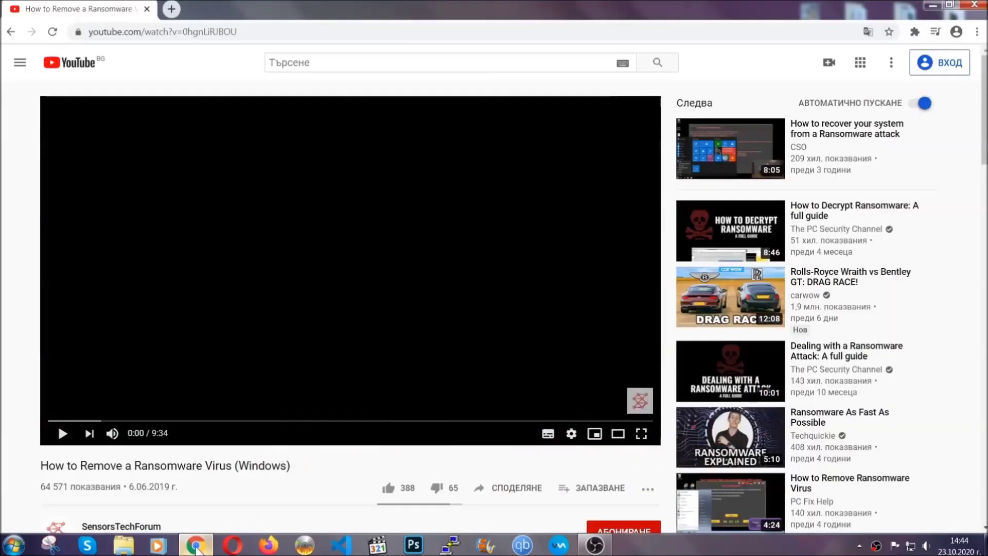
scroll(178, 417, "down", 3)
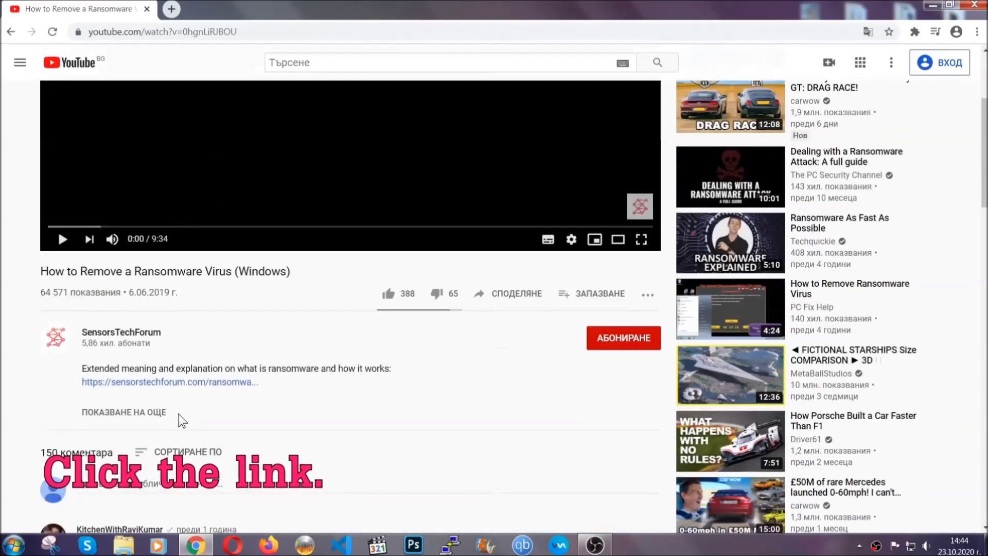
Follow the sensorstechforum description link, download SpyHunter-Installer.exe, and run it
left_click(166, 382)
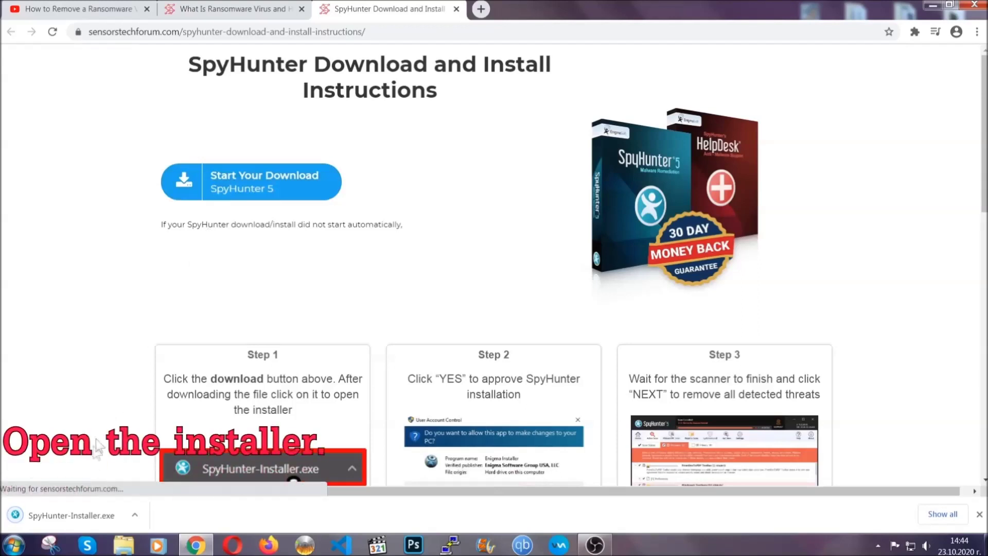
left_click(70, 514)
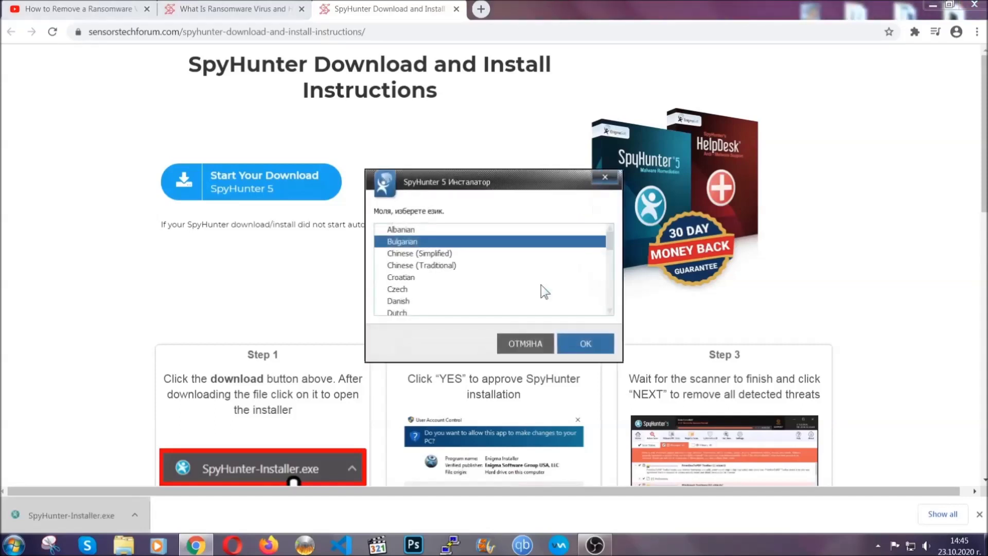
scroll(507, 282, "down", 2)
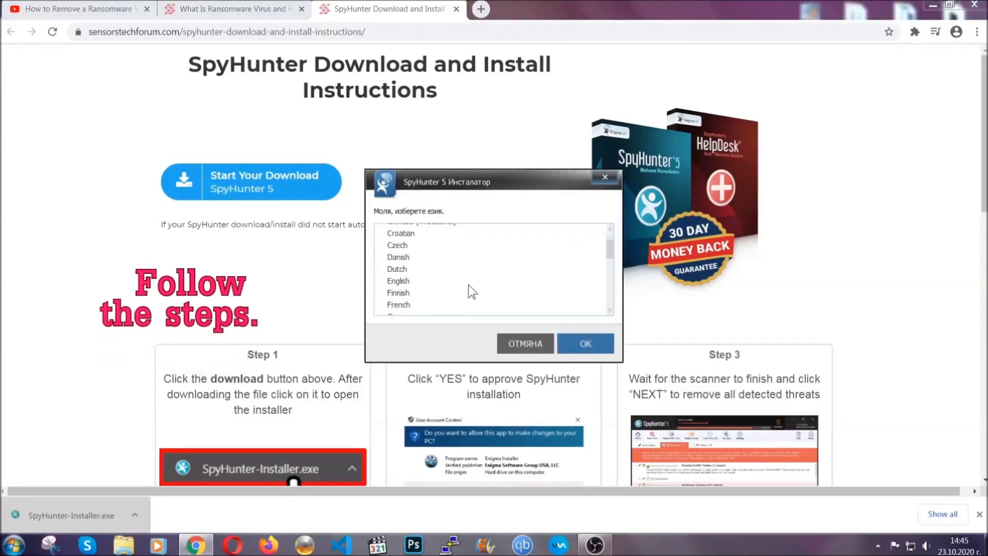
Install SpyHunter 5 in English, accepting the EULA and Privacy Policy, and finish setup
left_click(467, 281)
left_click(586, 343)
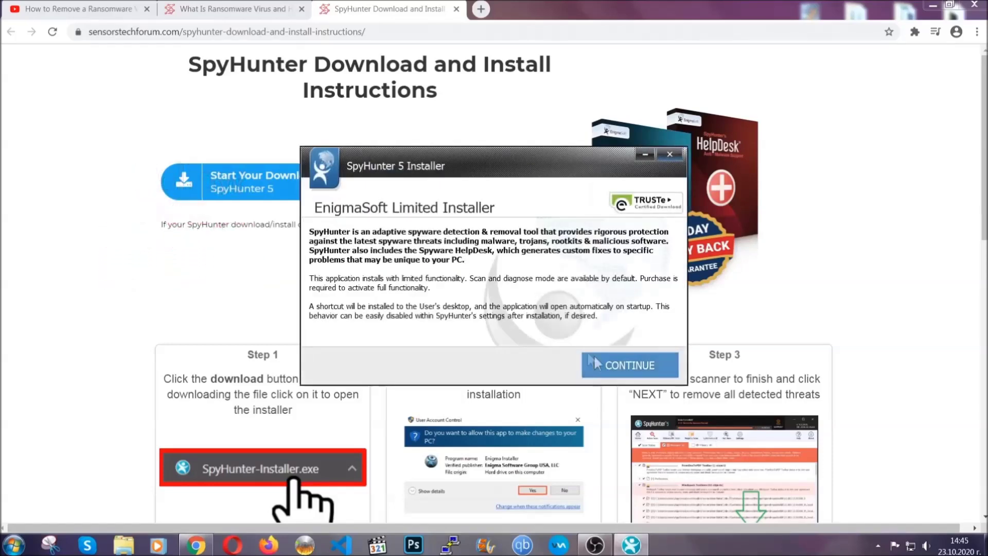
left_click(597, 358)
left_click(501, 332)
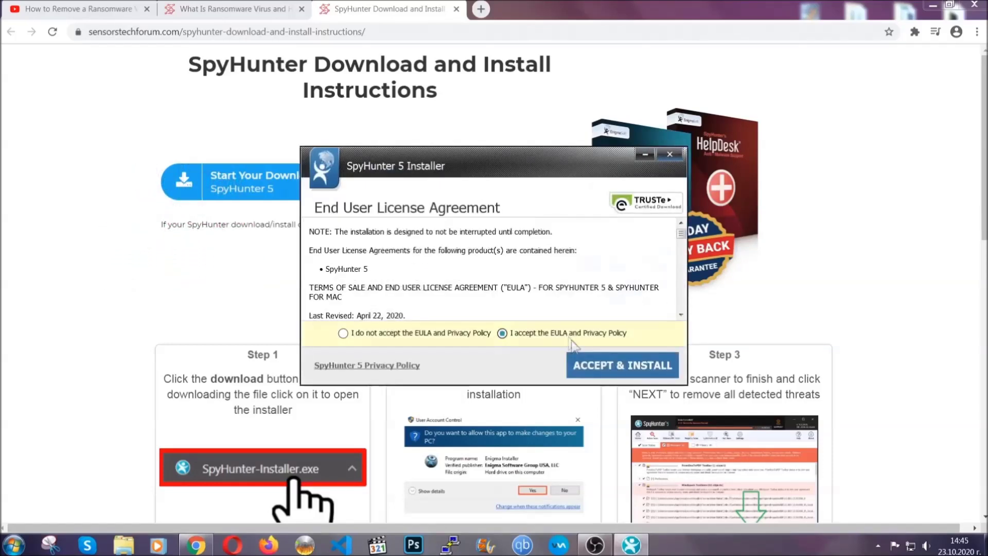
left_click(591, 361)
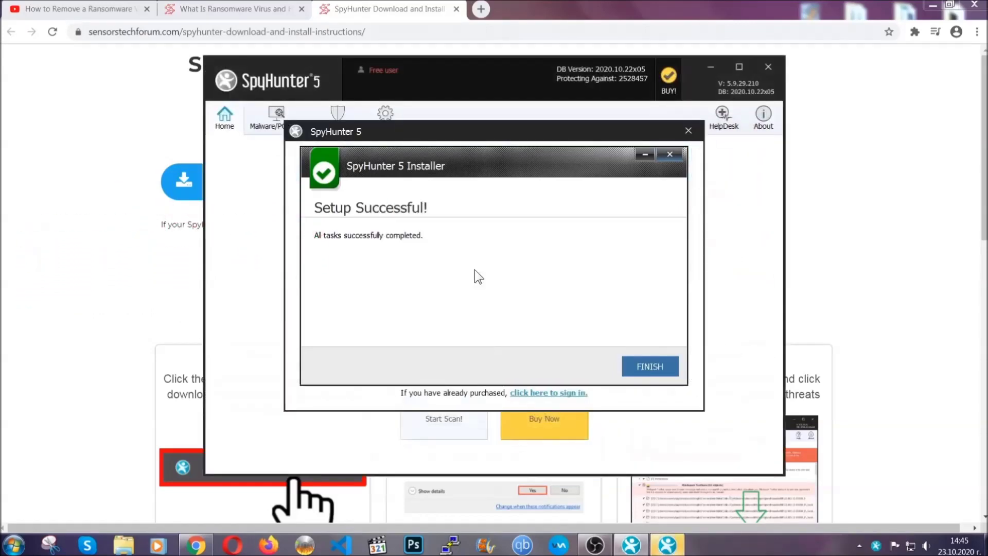
left_click(633, 368)
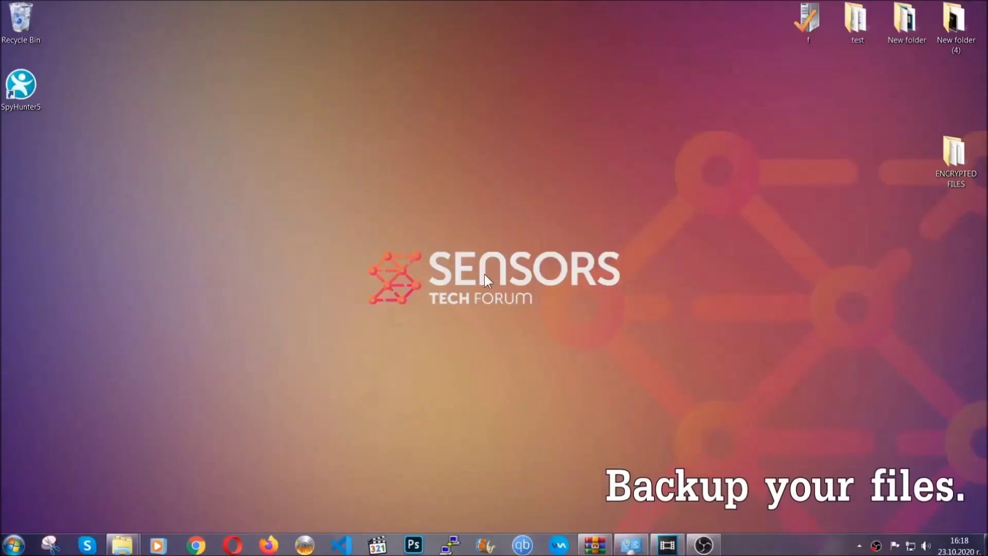
Open the desktop's ENCRYPTED FILES folder holding the six .efji files
double_click(949, 158)
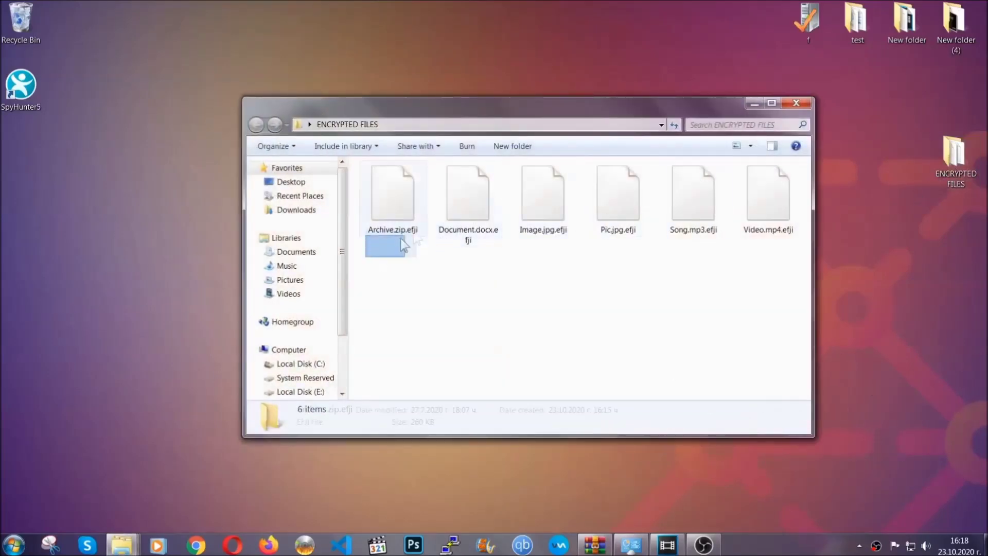
Copy all six .efji files from the ENCRYPTED FILES folder
left_click_drag(367, 255, 772, 183)
right_click(773, 184)
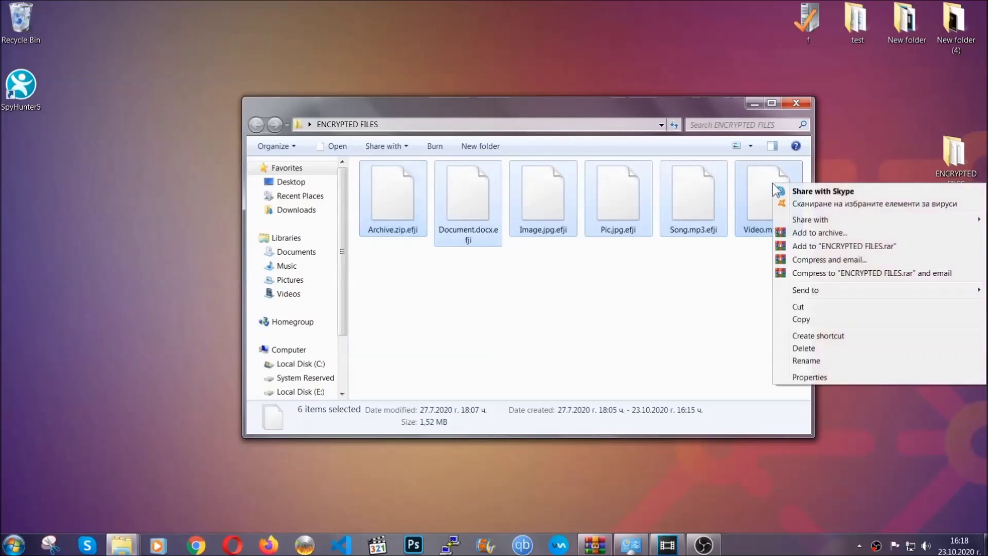
left_click(801, 320)
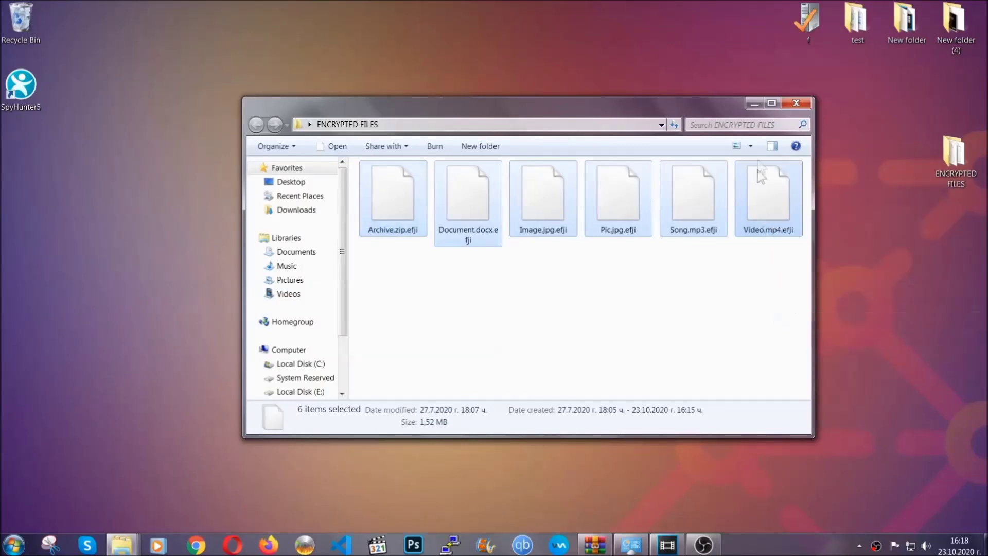
left_click(758, 103)
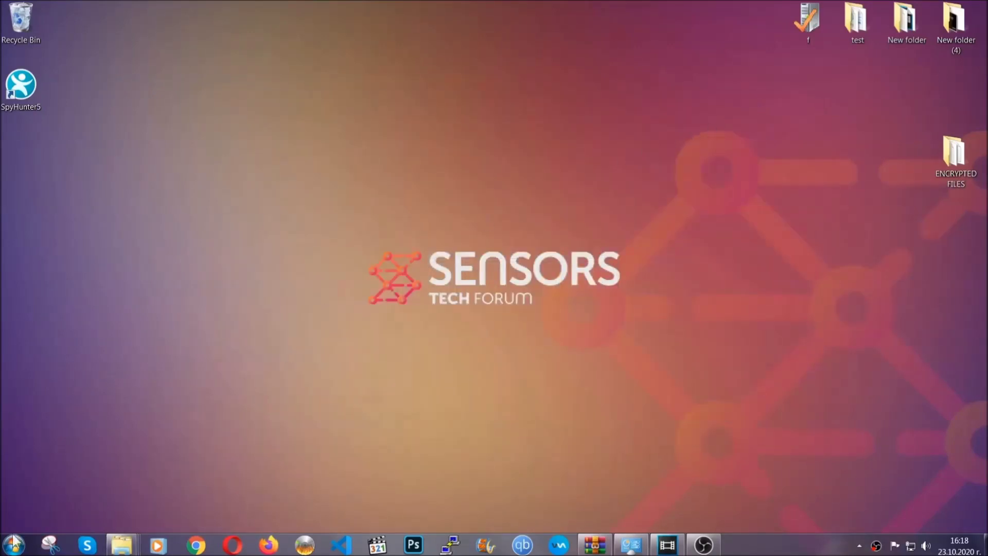
Paste the six encrypted files onto FLASH DRIVE (H:) and close its window
left_click(14, 545)
left_click(189, 388)
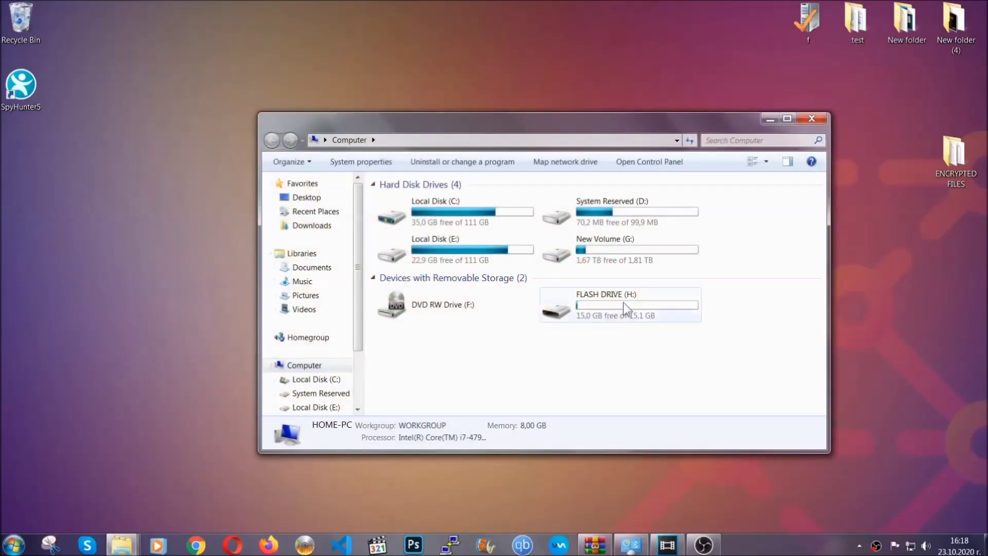
double_click(623, 302)
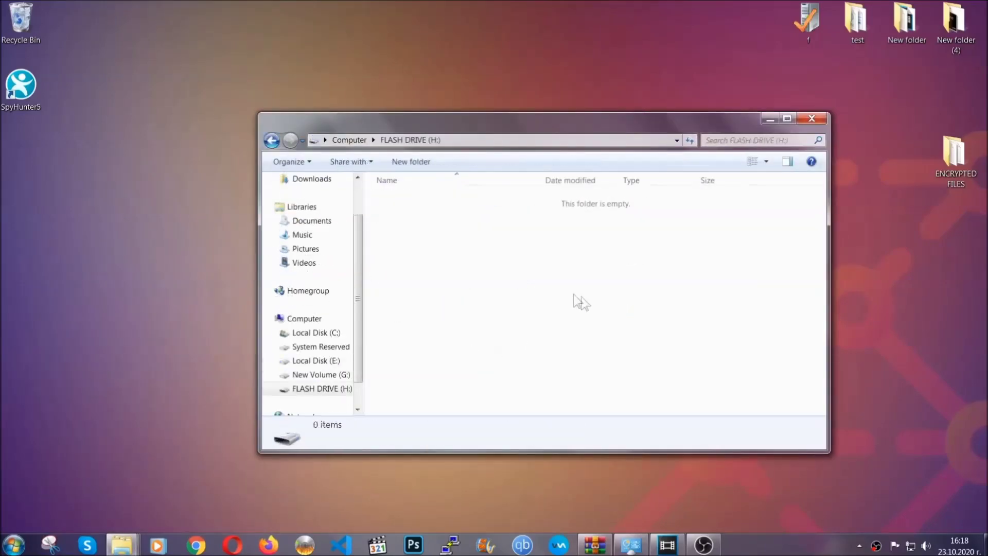
right_click(426, 229)
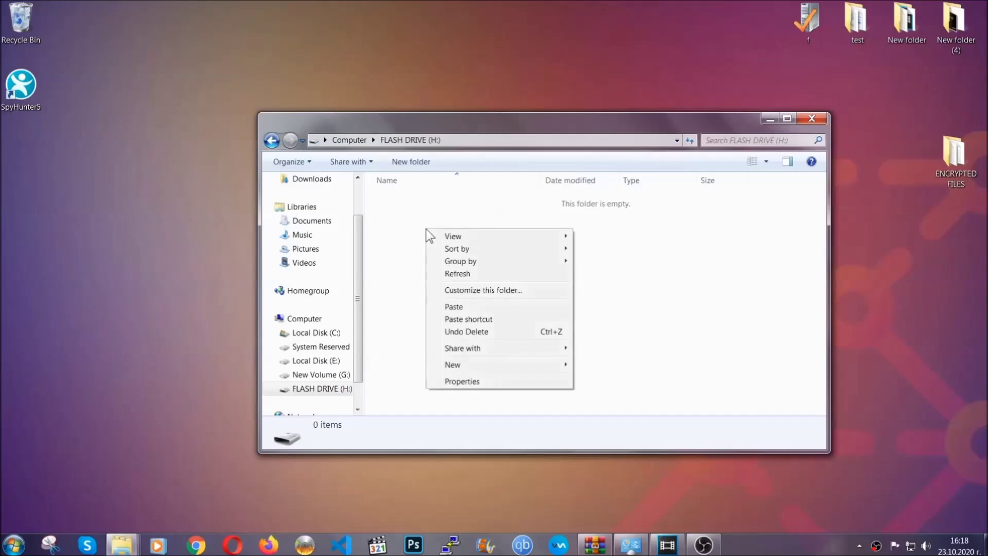
left_click(450, 307)
left_click(450, 308)
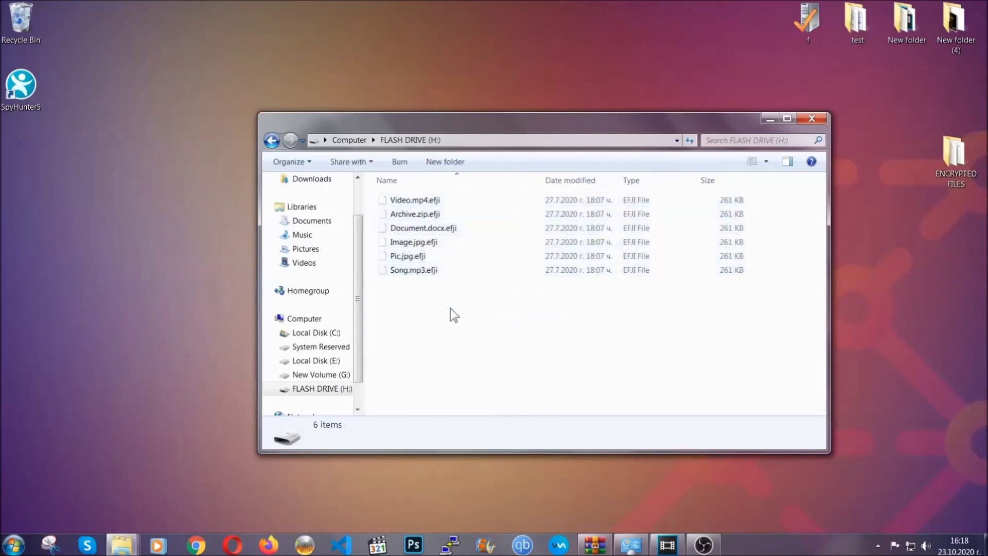
left_click(817, 120)
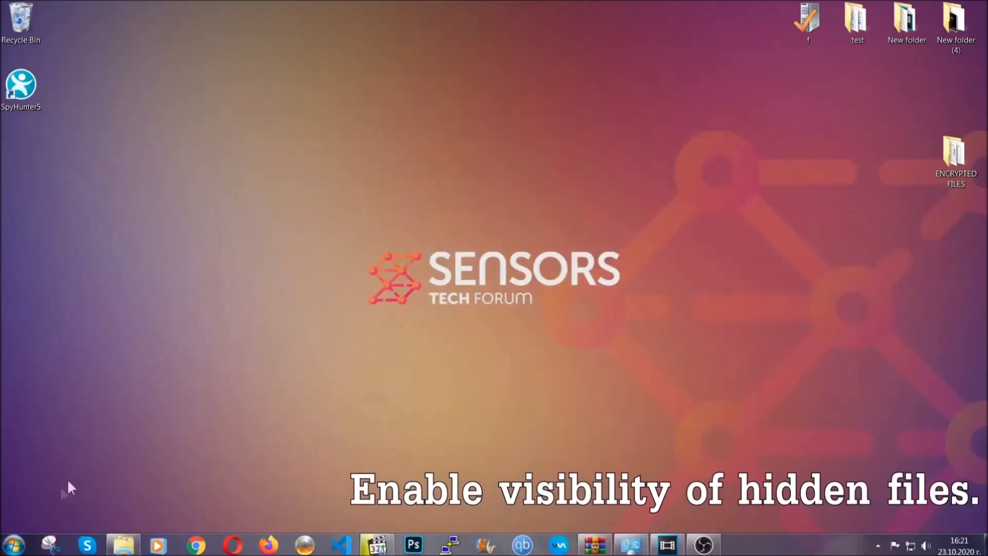
Find the hidden-files setting through Start search and enable showing hidden files, folders, and drives
left_click(14, 545)
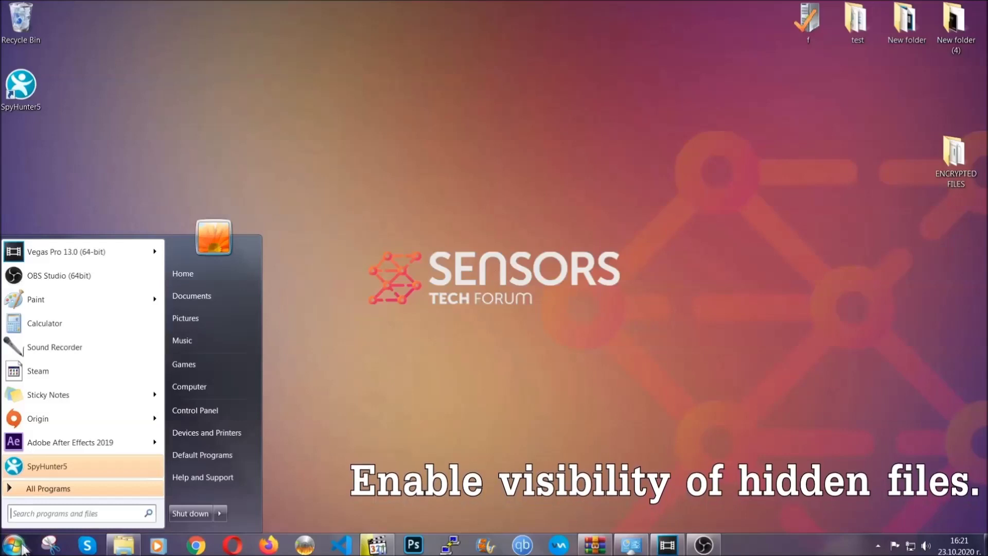
left_click(42, 513)
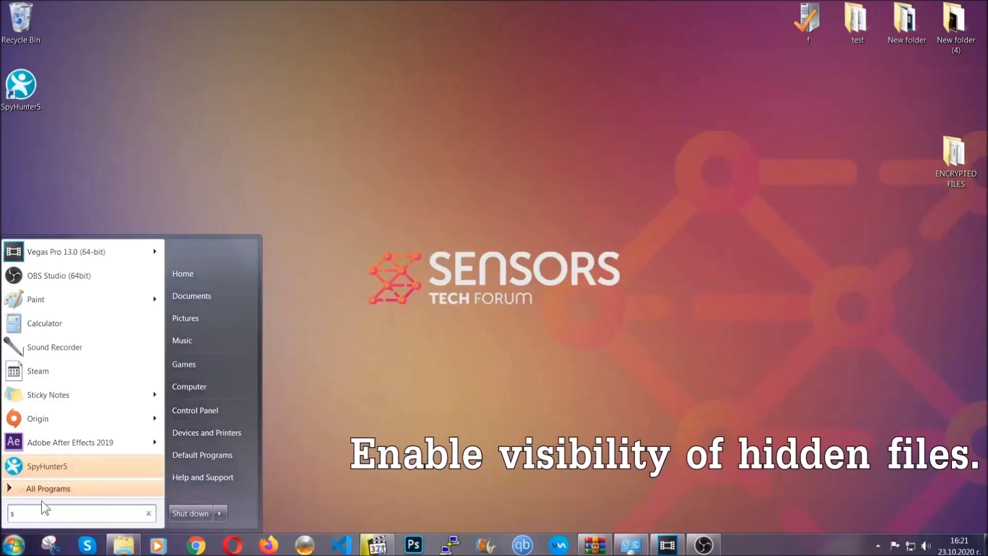
type("showh")
key("BackSpace")
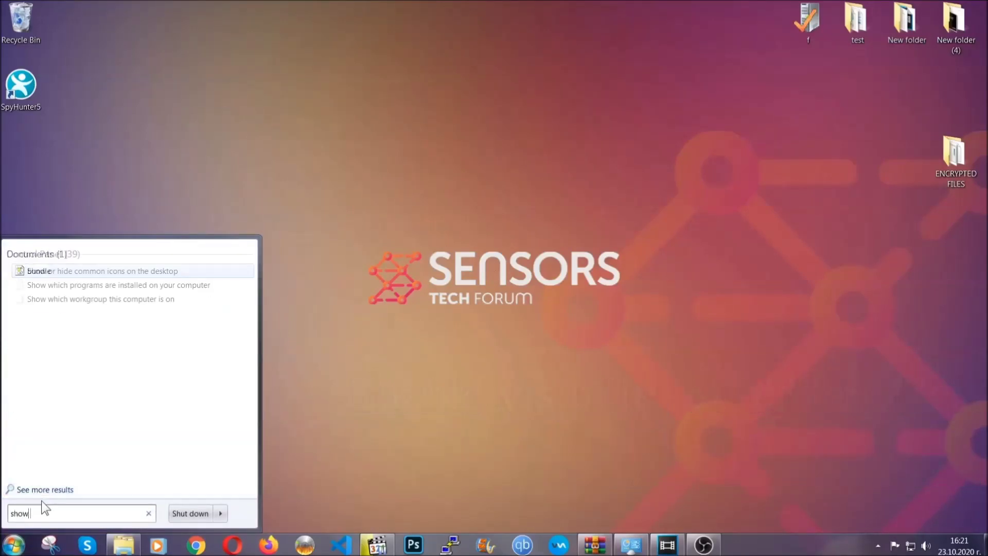
type("hidden files and folders")
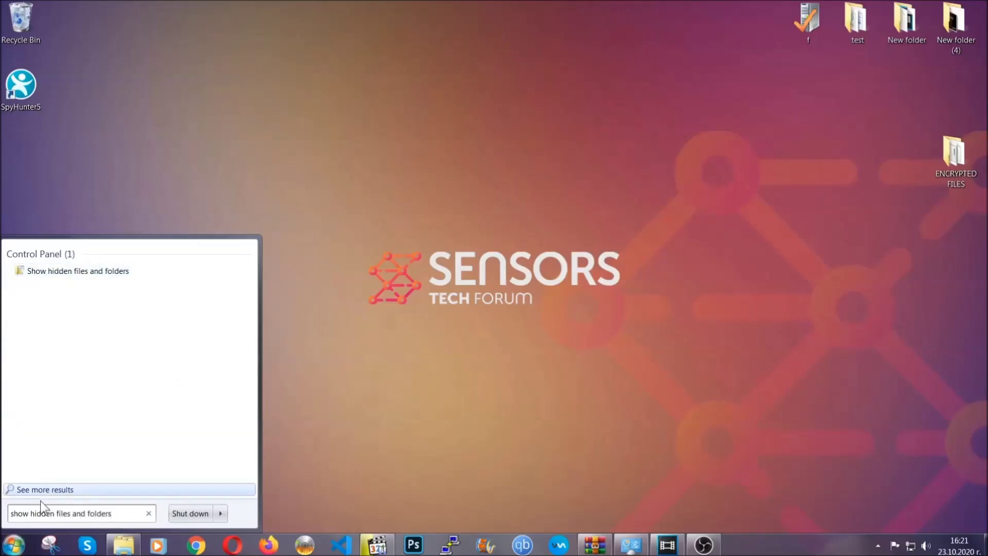
left_click(117, 274)
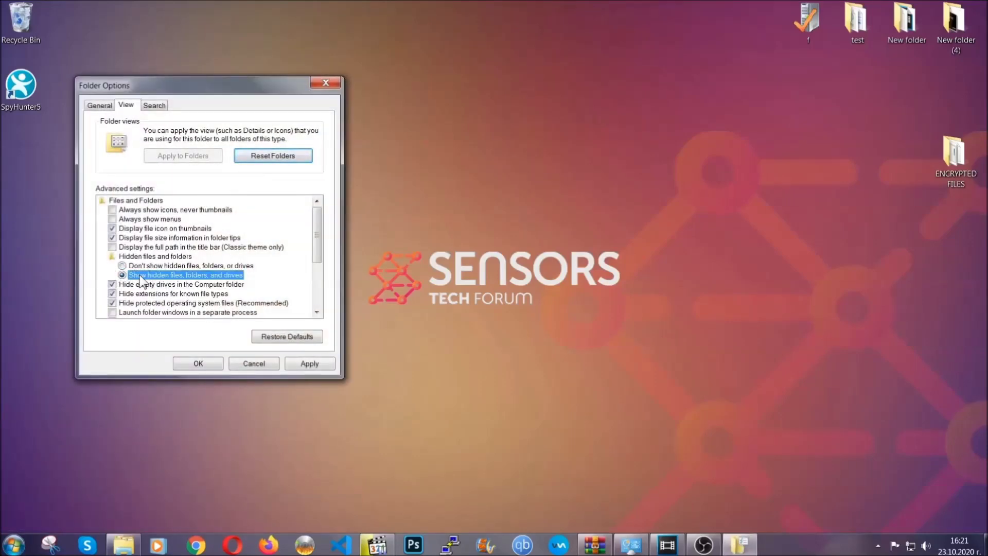
left_click(308, 363)
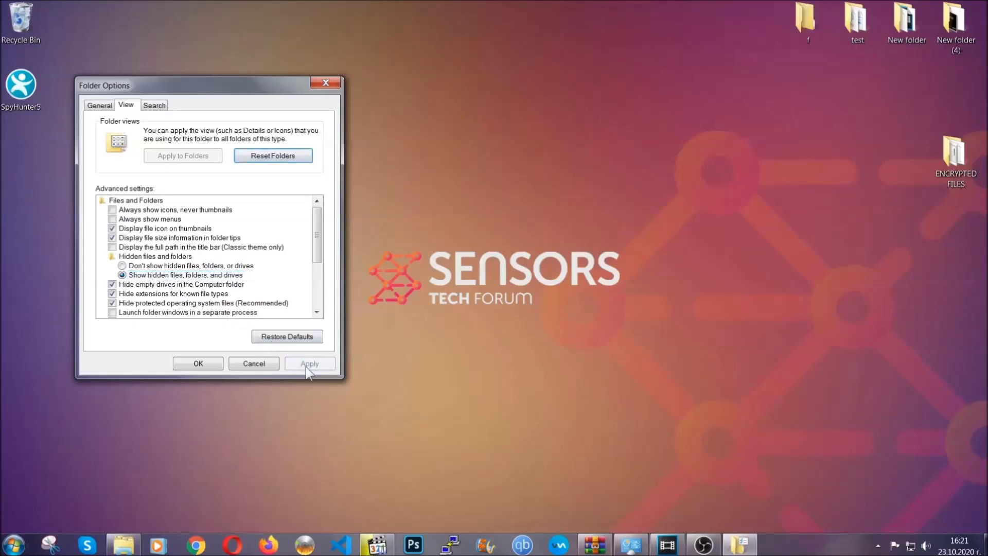
left_click(193, 364)
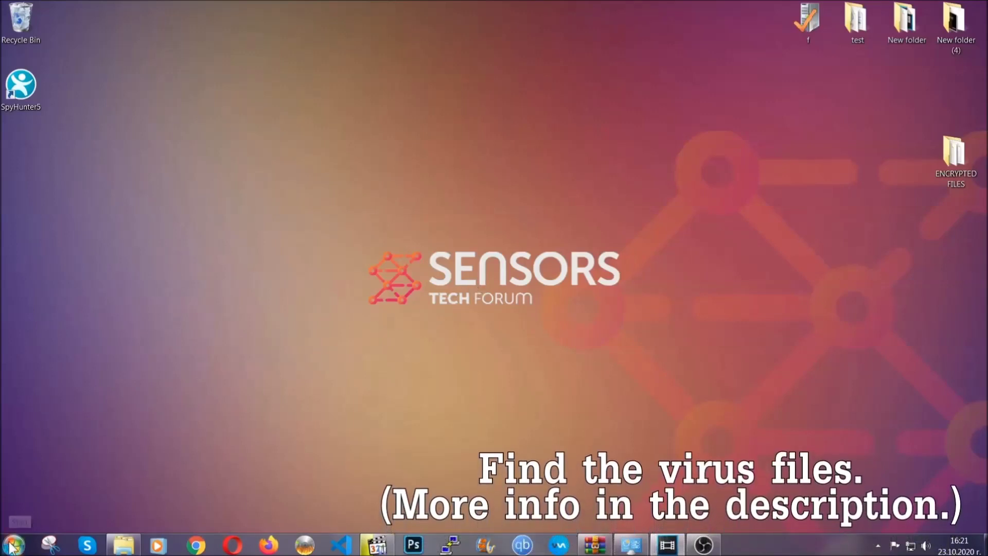
left_click(15, 545)
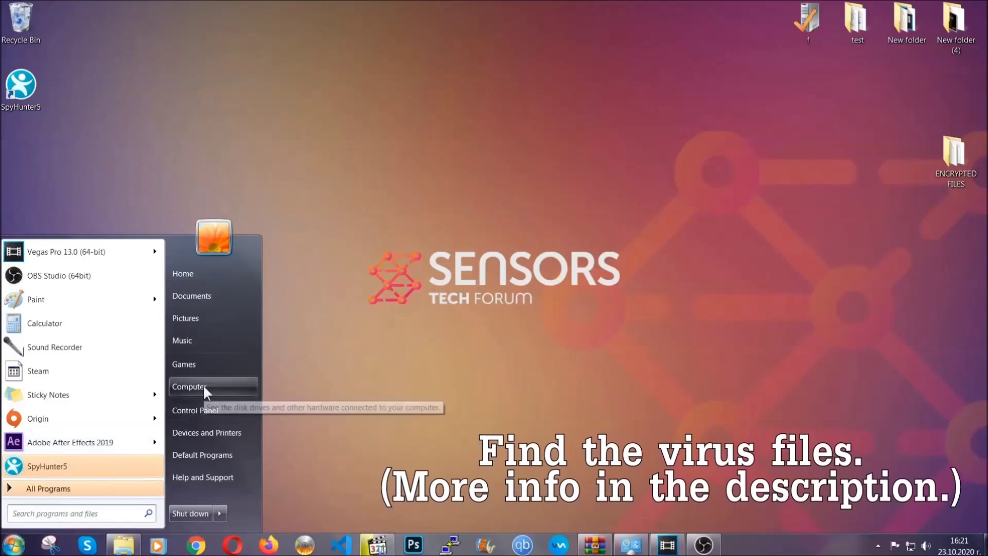
Search Computer for 'fileextension:exe Example Virus Name' and select the EXAMPLE VIRUS NAME result
left_click(189, 386)
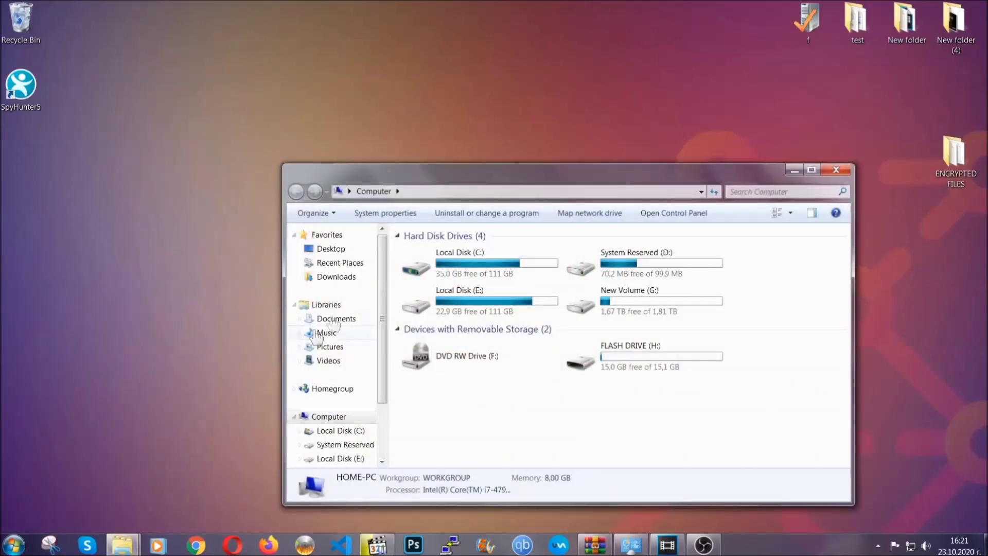
left_click_drag(539, 180, 474, 136)
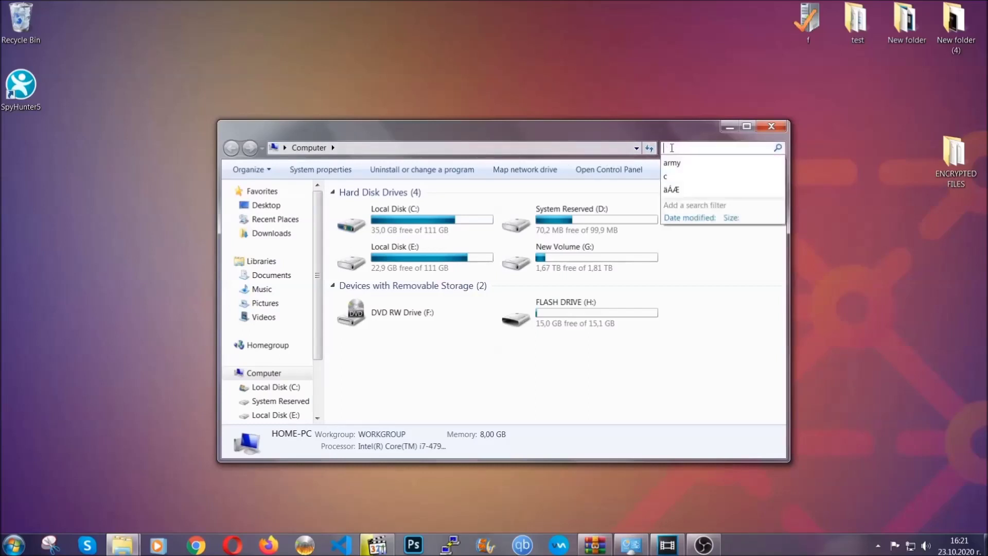
type("fileextension")
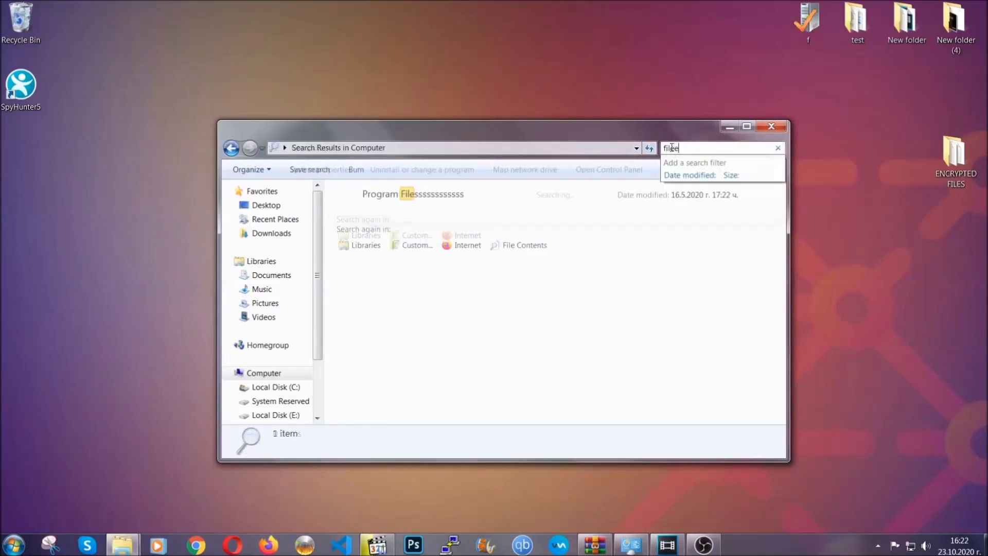
type(":exe ")
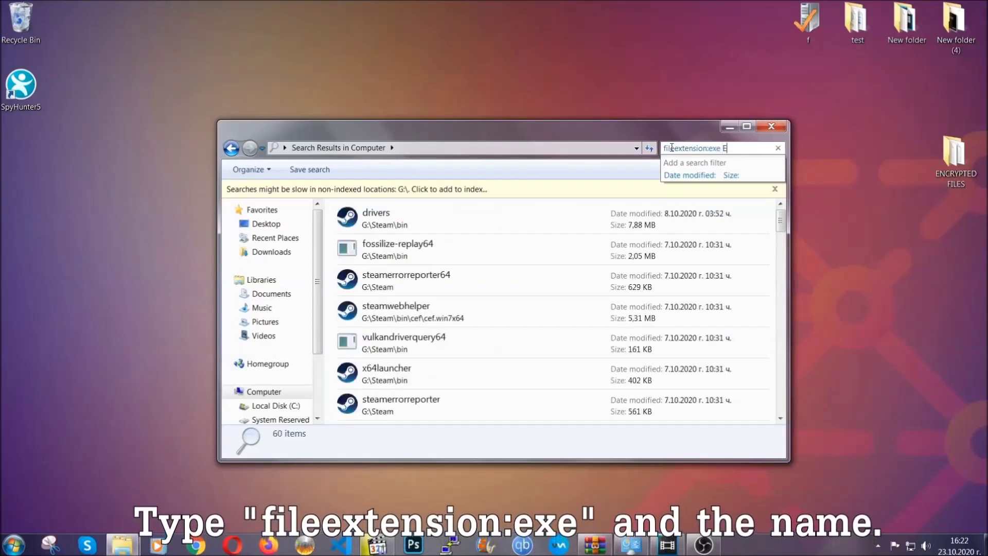
type("Exampl")
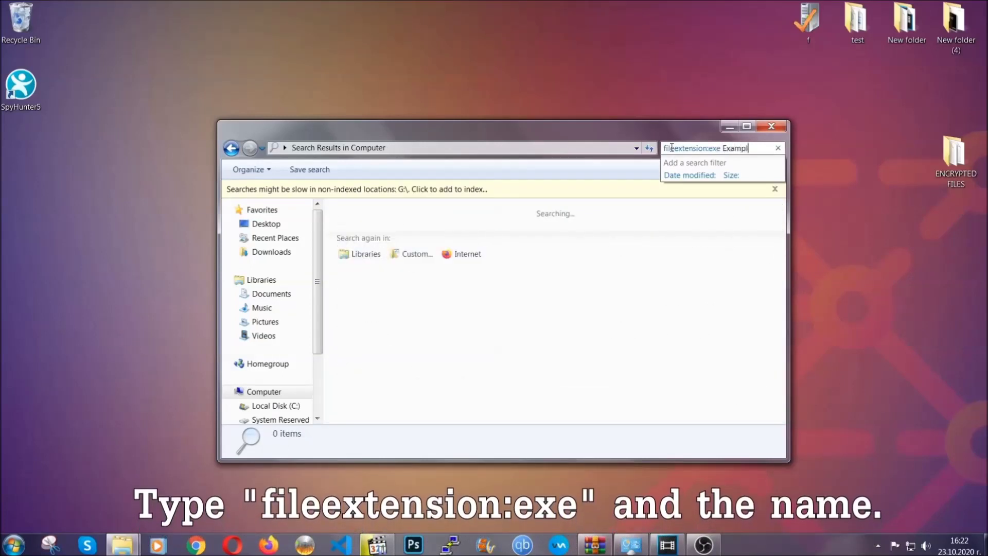
type("e Virus Name")
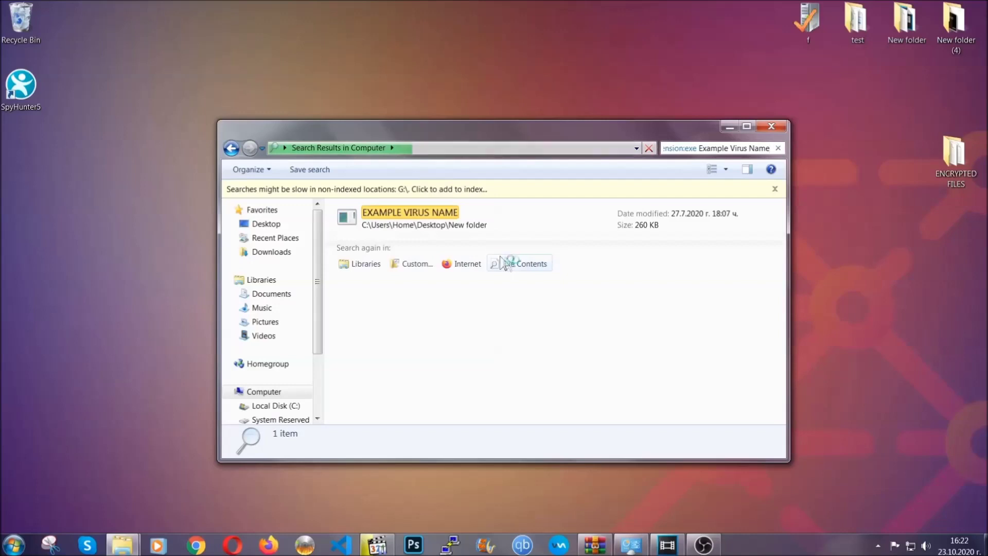
left_click(434, 213)
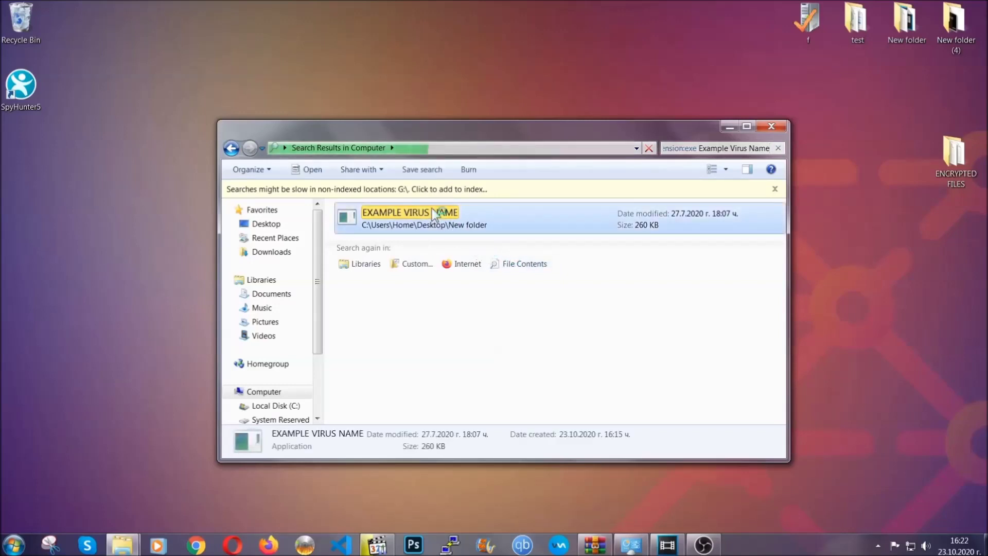
Delete EXAMPLE VIRUS NAME to the Recycle Bin and close the search window
right_click(434, 217)
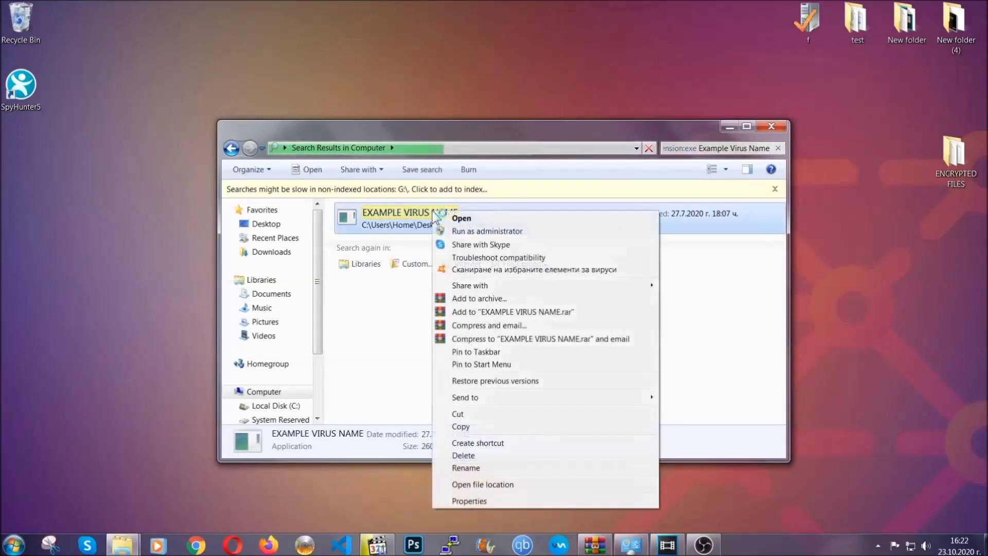
left_click(463, 454)
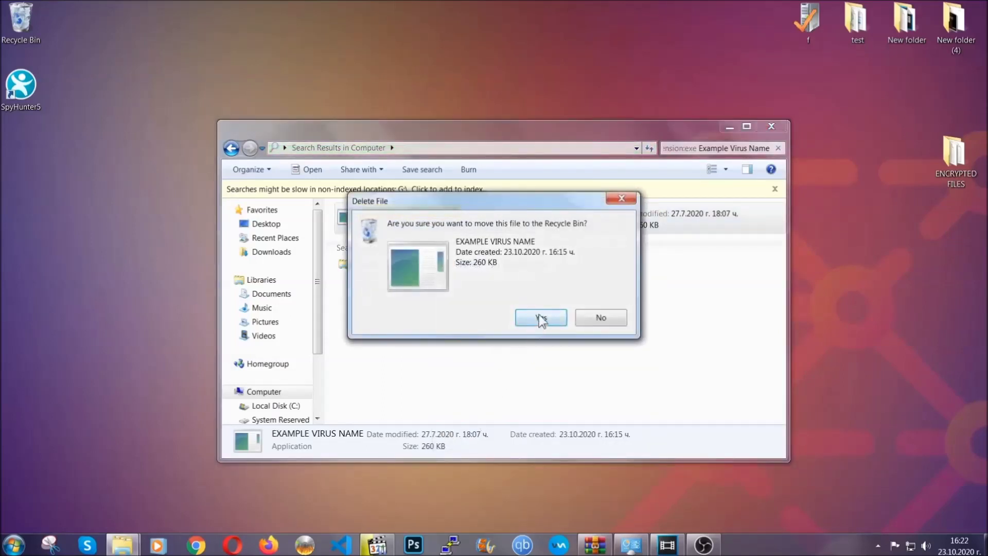
left_click(541, 318)
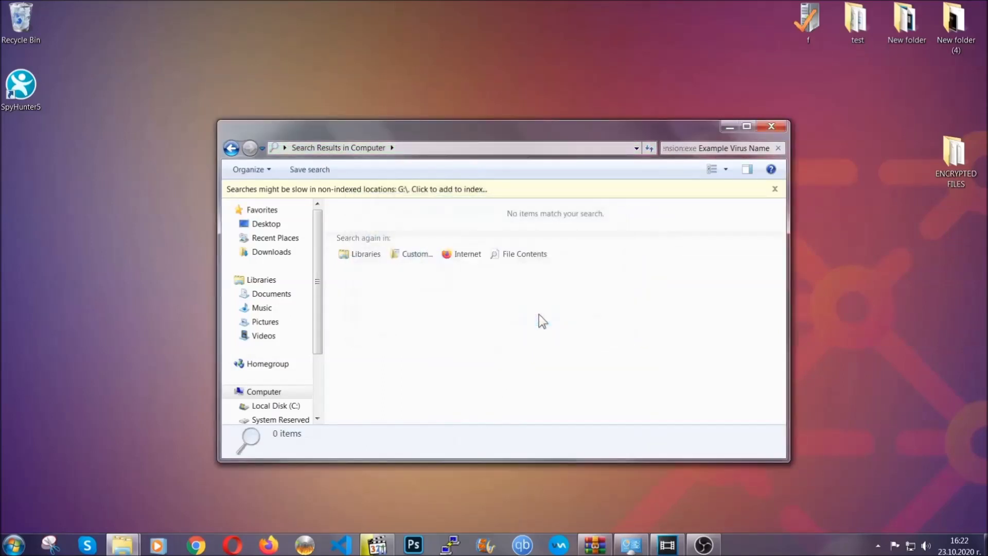
left_click(772, 126)
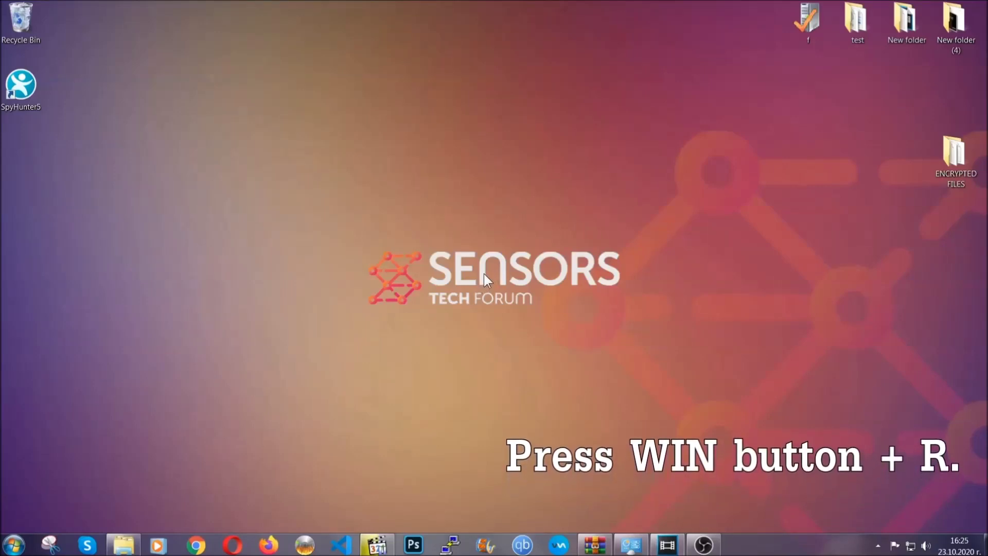
Launch REGEDIT from the Win+R Run dialog in place of the prefilled cmd
key("super+r")
left_click(93, 462)
key("BackSpace")
key("BackSpace")
key("BackSpace")
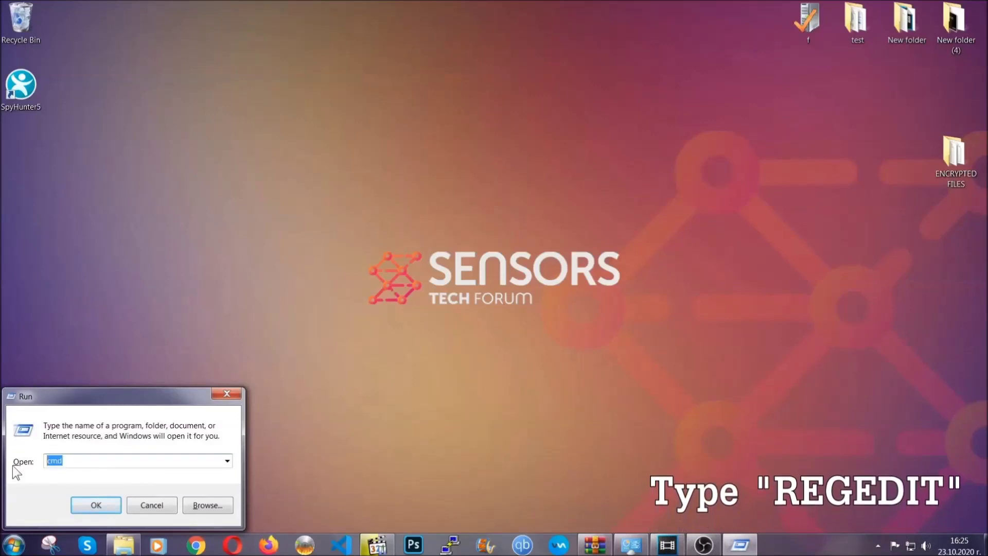
type("REGEDIT")
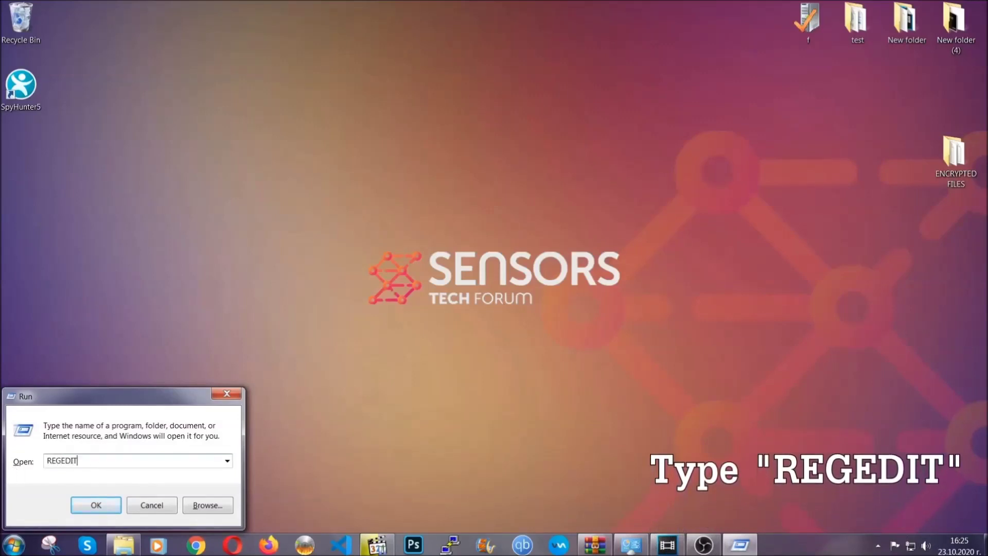
left_click(84, 503)
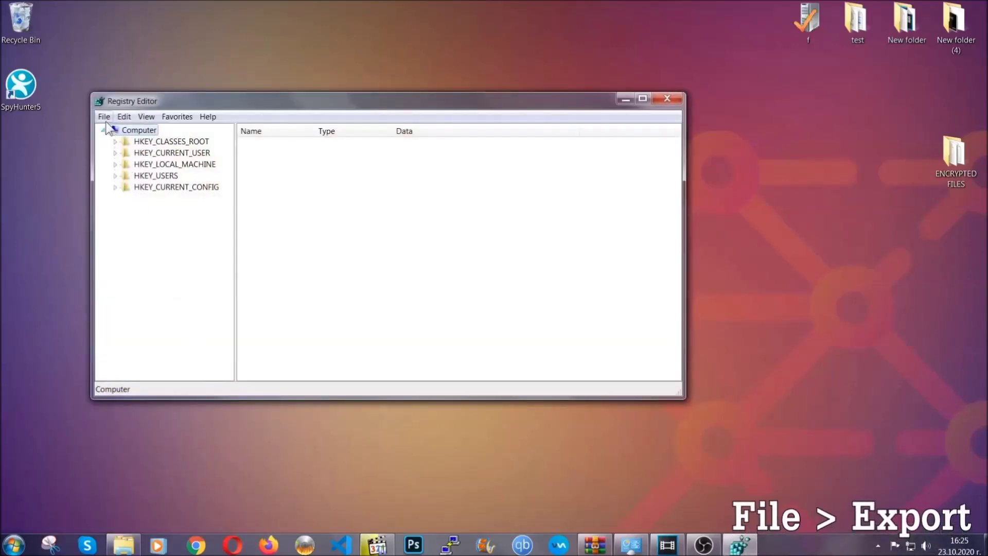
Export the entire registry as BACKUP to the Desktop
left_click(103, 117)
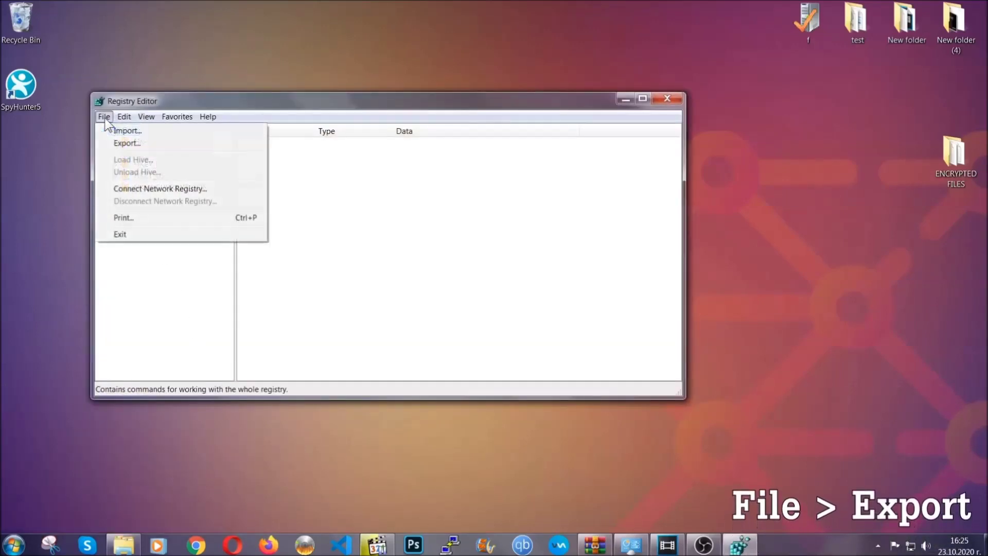
left_click(127, 143)
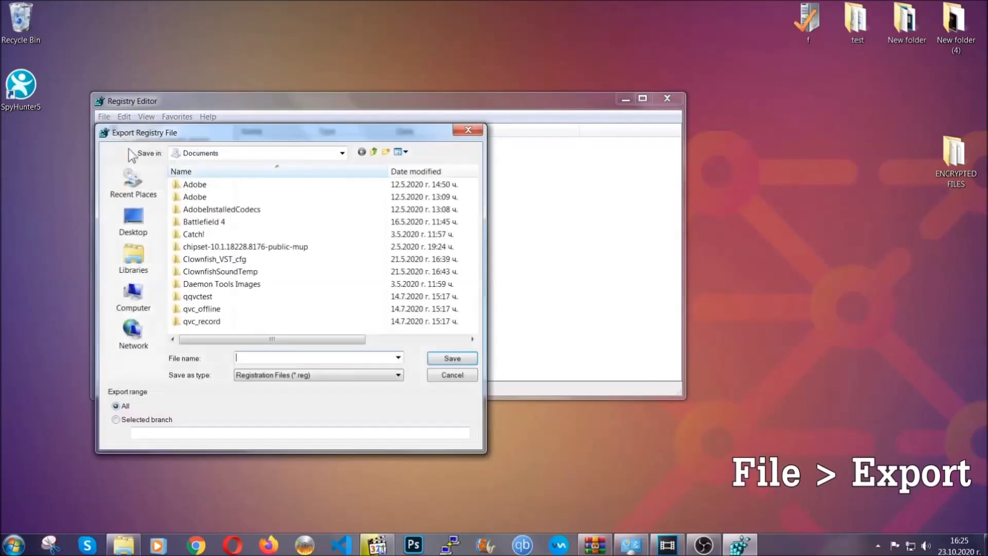
left_click(133, 220)
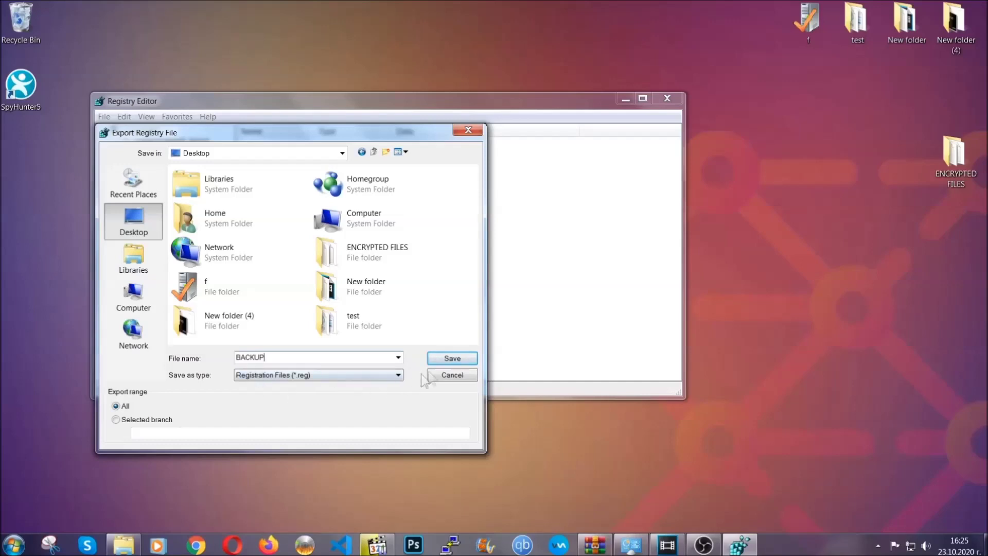
left_click(446, 360)
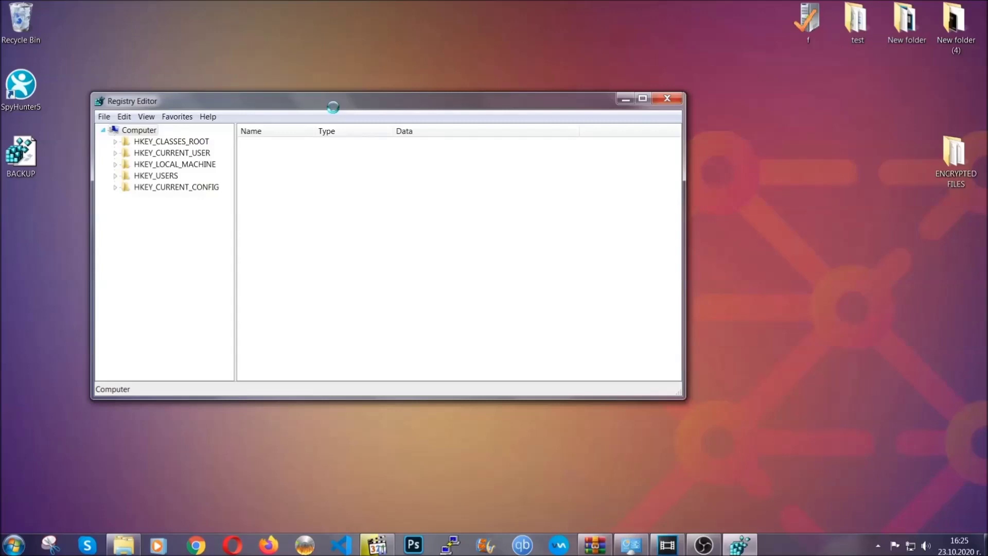
left_click_drag(333, 103, 431, 134)
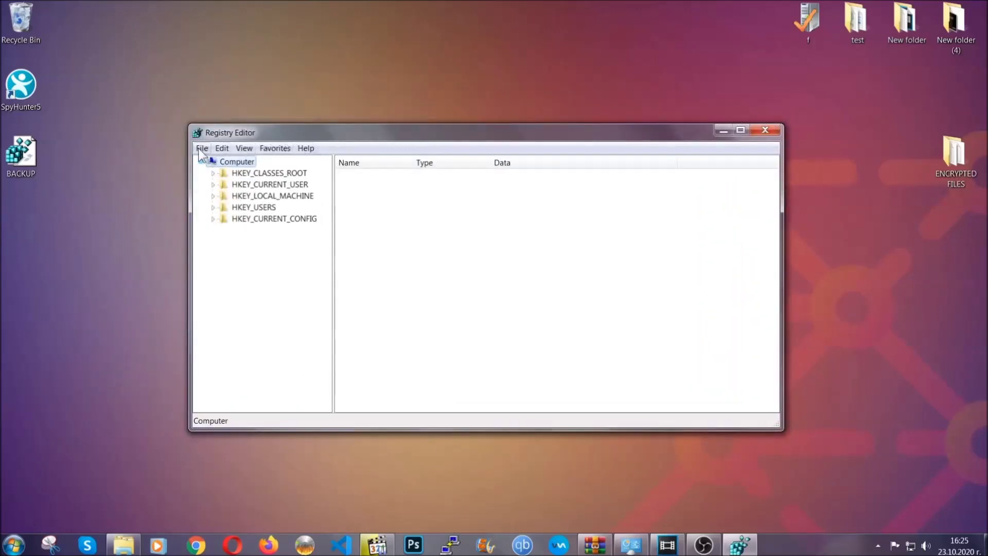
left_click(201, 148)
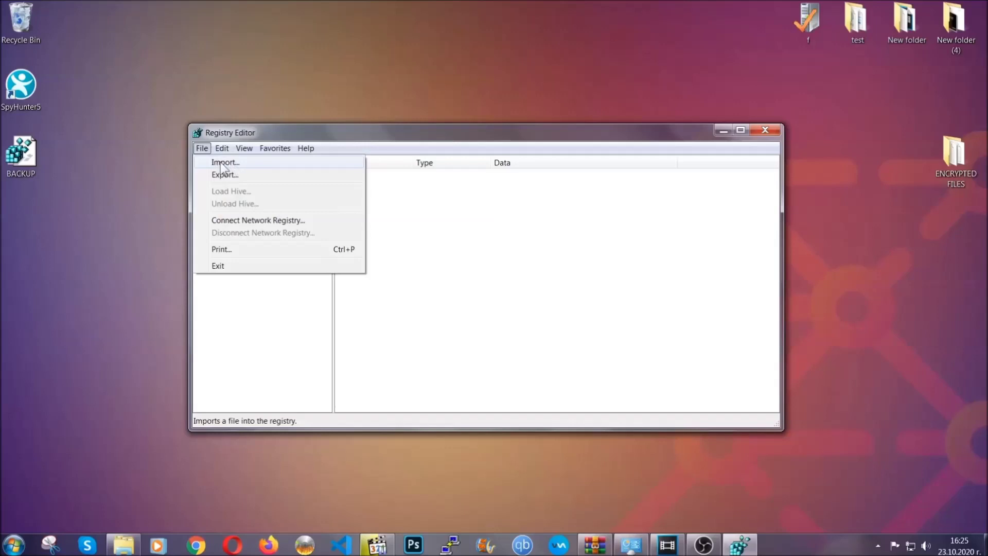
left_click(202, 148)
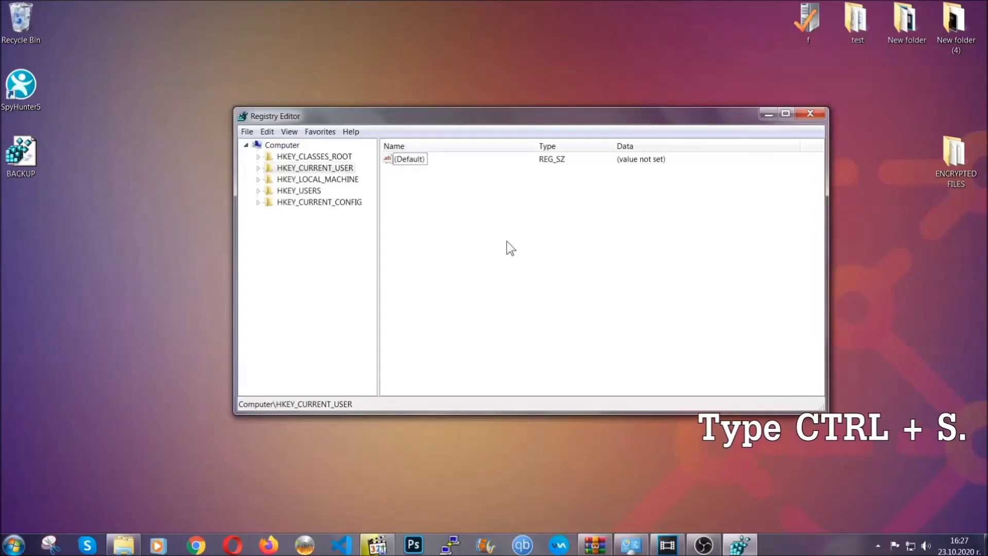
Search the registry for RunOnce, then select the CurrentVersion Run key listing THE VIRUS
key("ctrl+f")
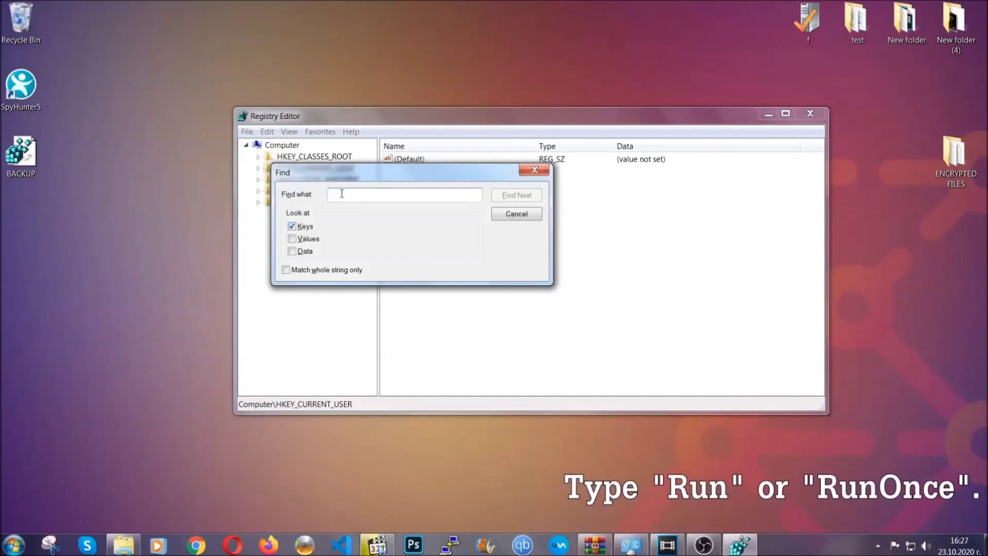
type("RunO")
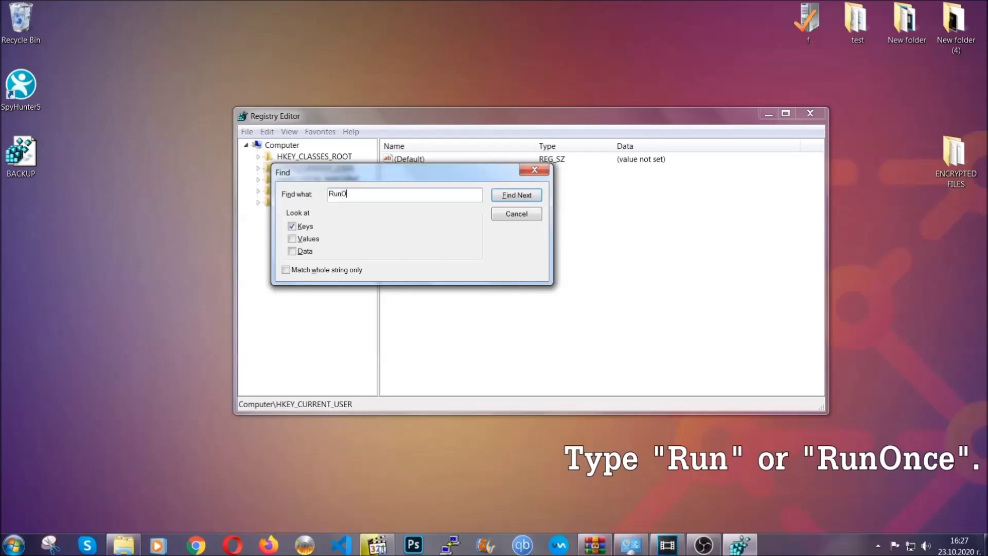
type("nce")
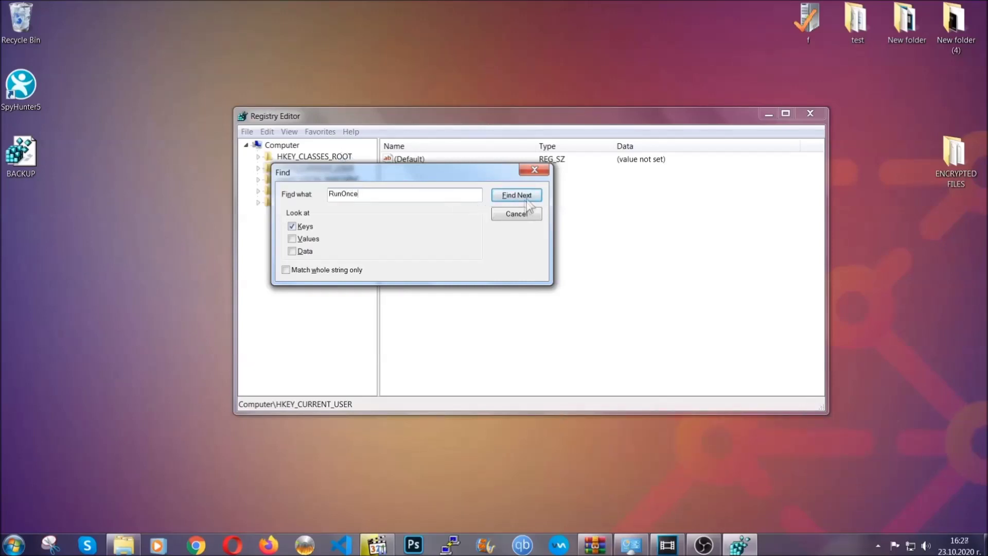
left_click(530, 199)
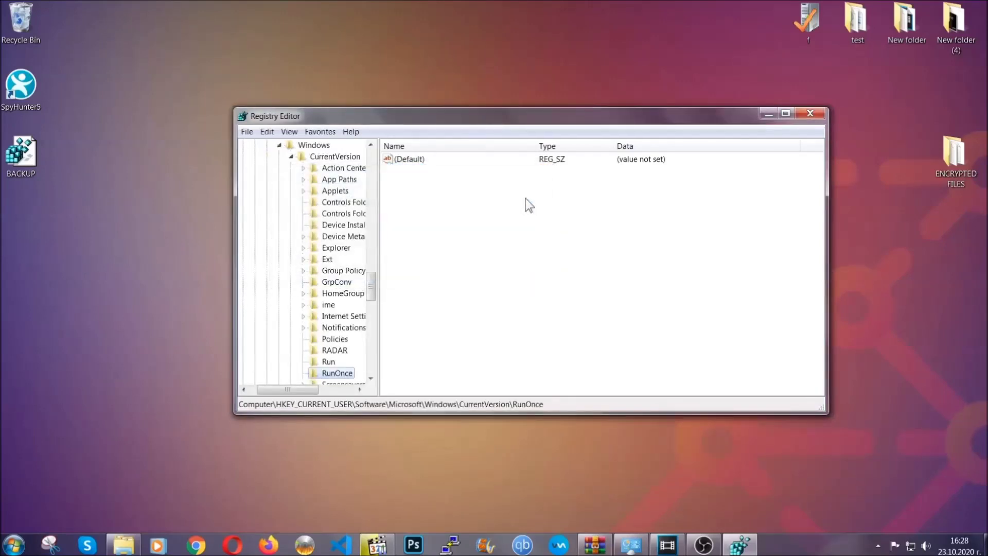
left_click_drag(372, 286, 373, 303)
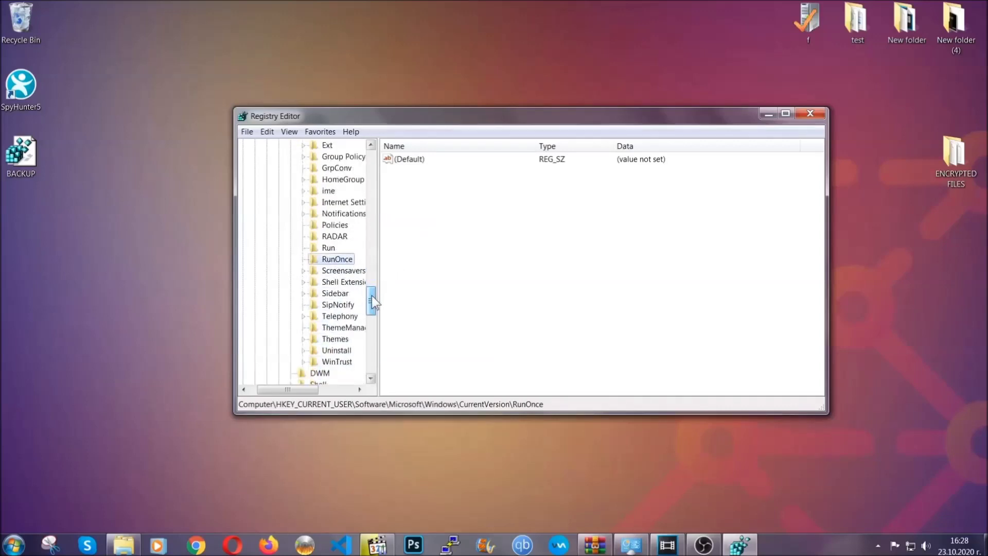
left_click(329, 247)
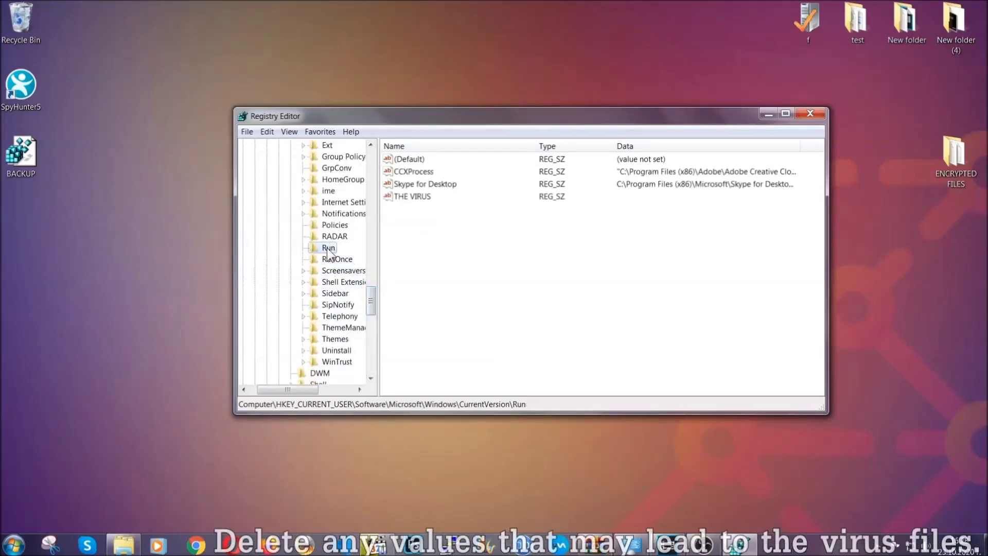
Delete the THE VIRUS value from the Run key and confirm the permanent deletion
left_click(408, 197)
right_click(406, 198)
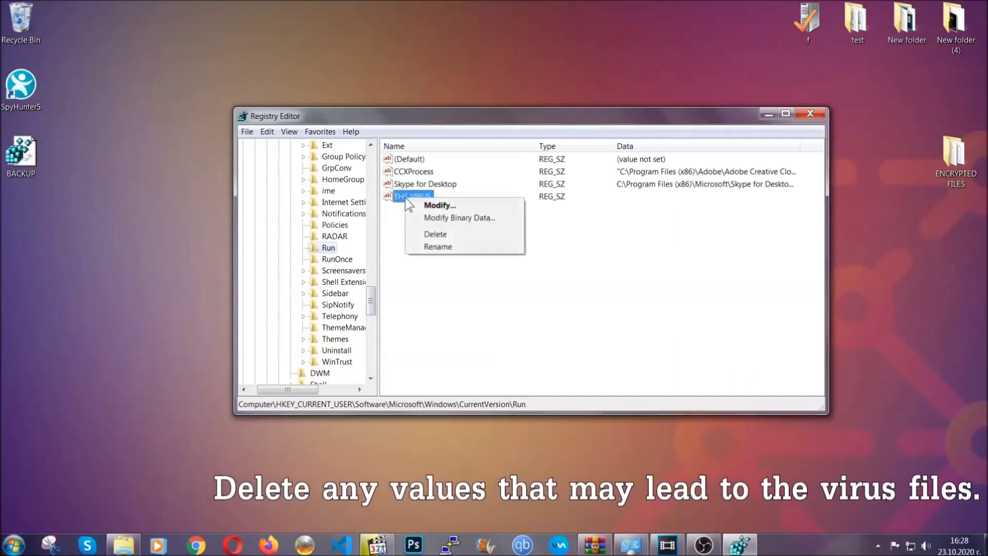
left_click(435, 234)
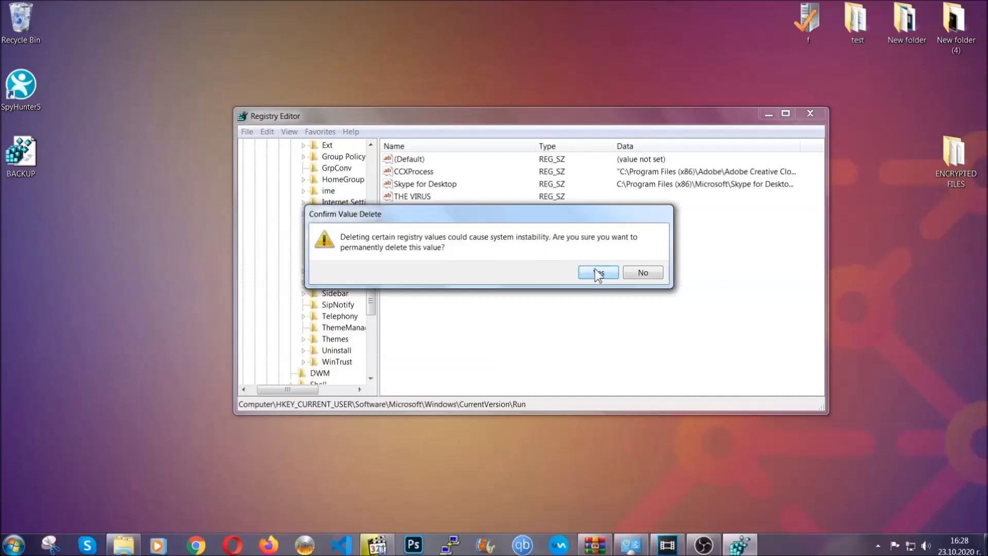
left_click(598, 273)
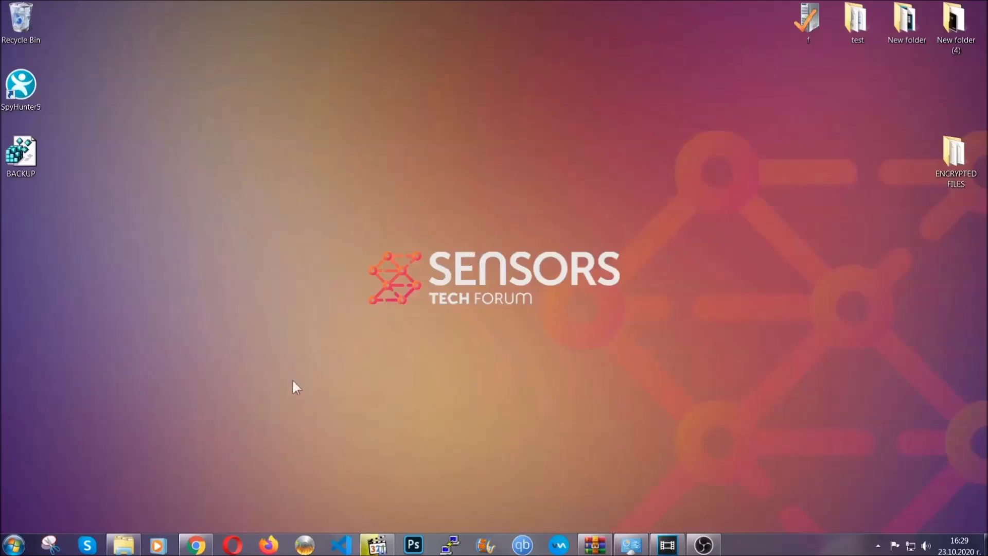
In Chrome's SensorsTechForum recovery article, expand Method 2 - Restore Data via Windows Backup
left_click(198, 547)
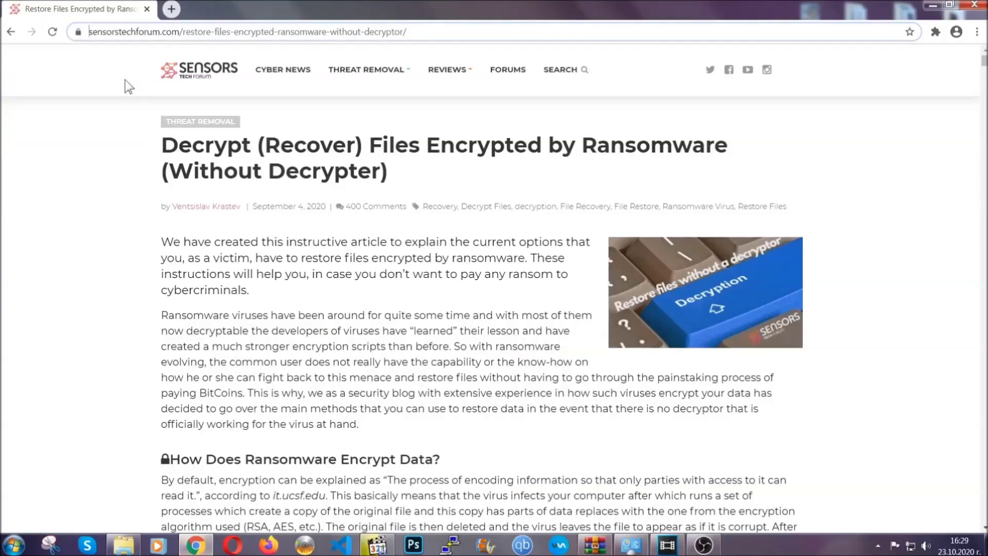
left_click(92, 32)
left_click_drag(90, 32, 445, 35)
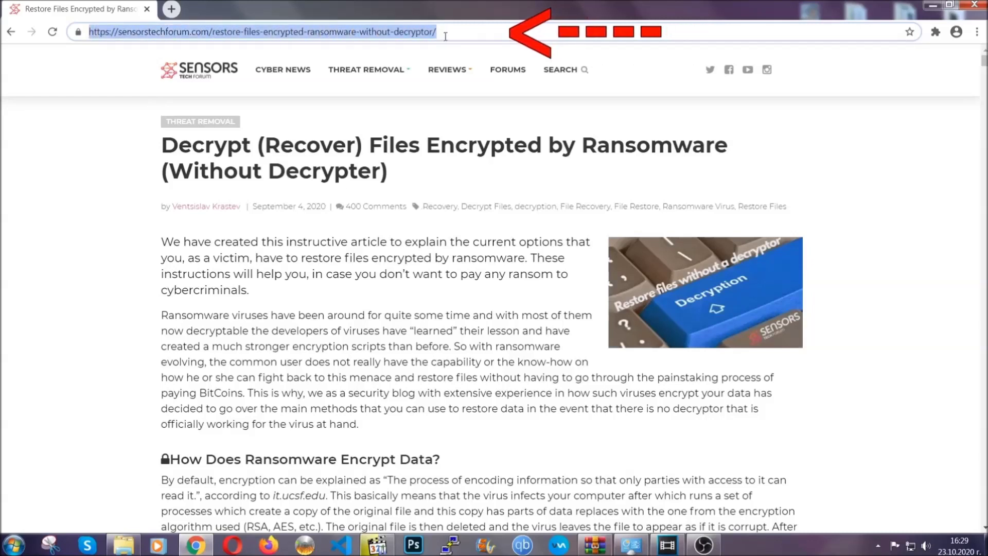
mouse_move(449, 70)
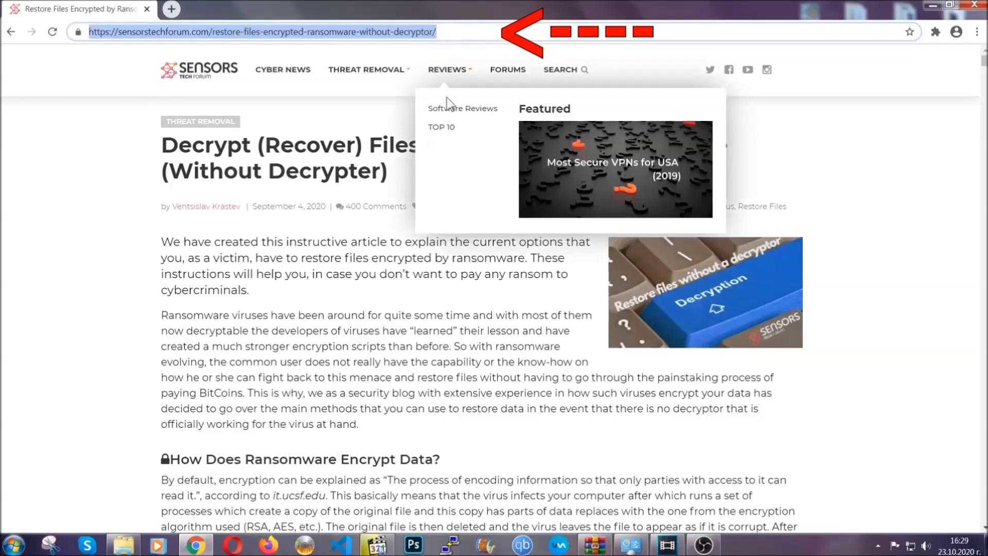
scroll(508, 281, "down", 3)
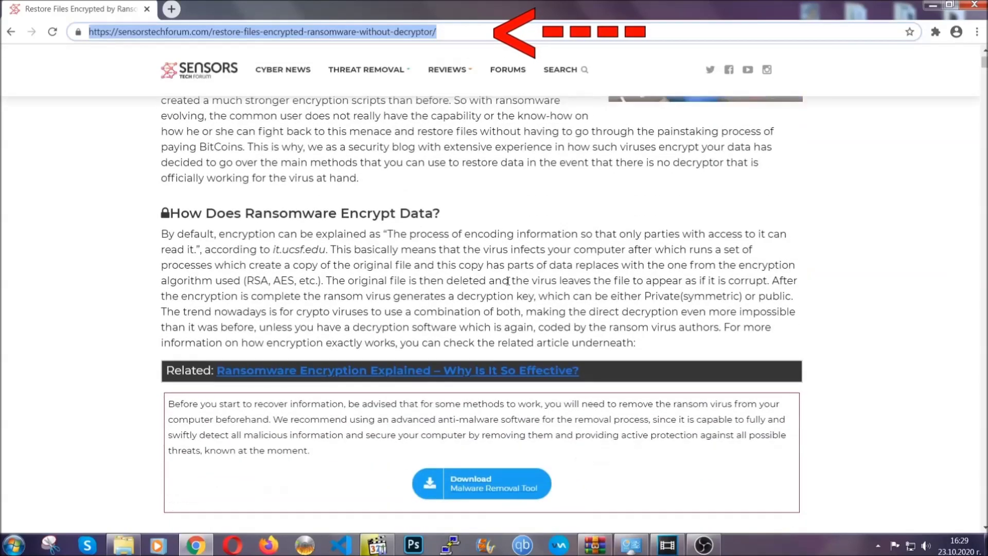
scroll(508, 281, "down", 3)
scroll(509, 281, "down", 2)
scroll(508, 281, "down", 2)
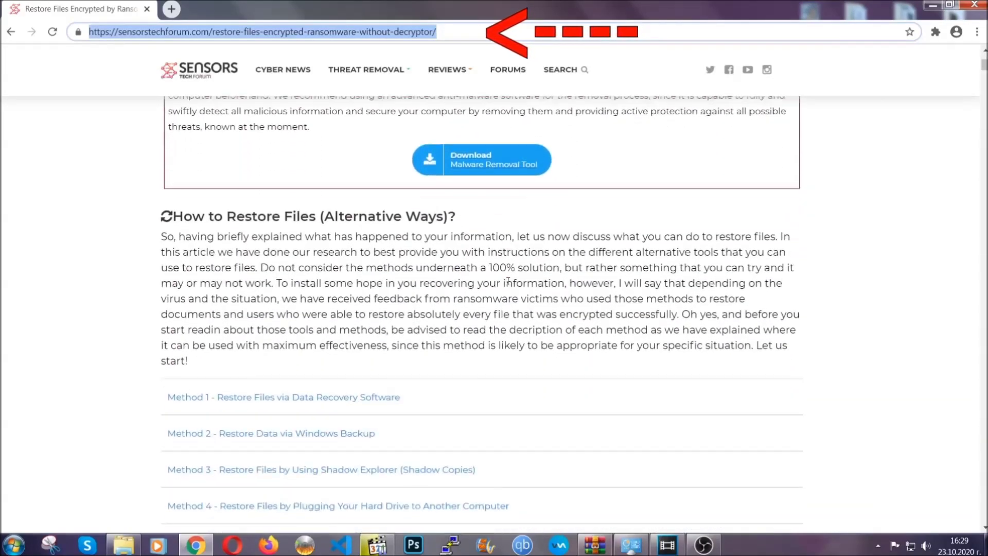
scroll(508, 281, "down", 1)
scroll(508, 282, "down", 3)
scroll(475, 286, "down", 1)
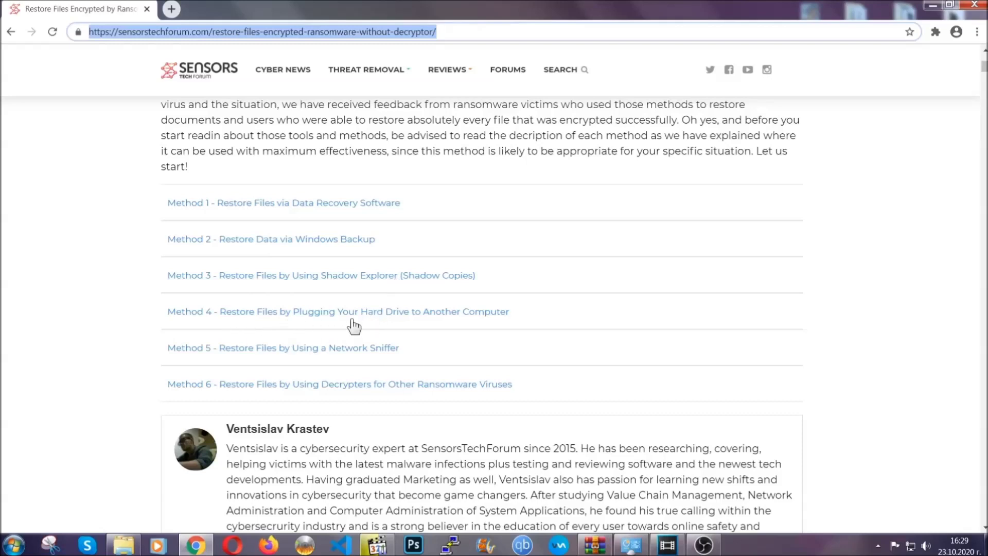
left_click(308, 239)
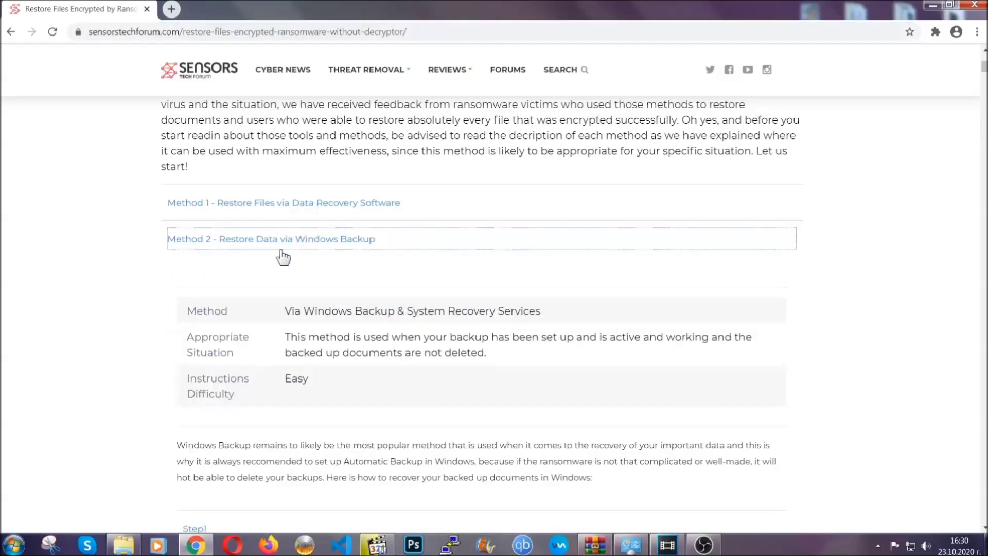
Expand Step1, Step2 and Step3 of the Windows Backup method, then minimize Chrome
left_click_drag(286, 310, 347, 384)
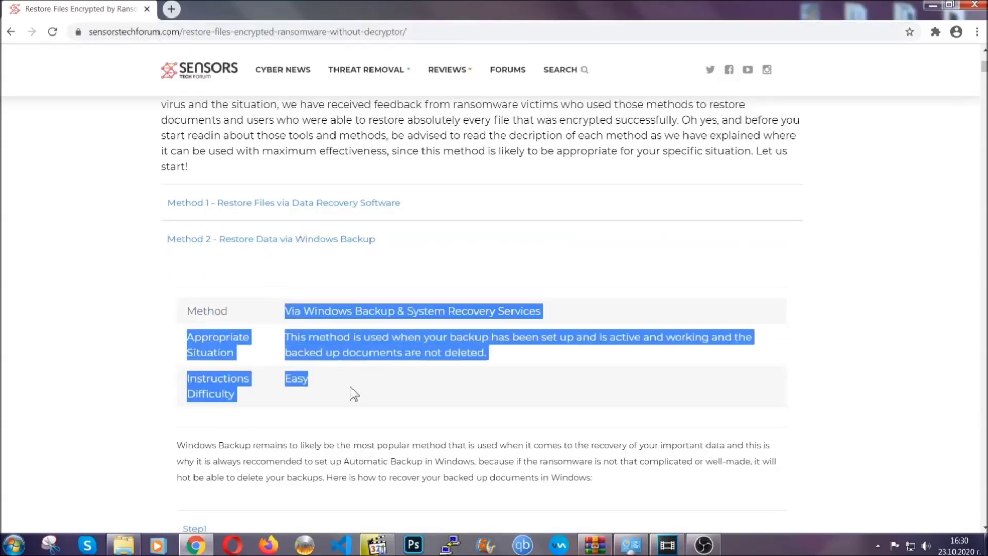
left_click(349, 387)
scroll(353, 383, "down", 3)
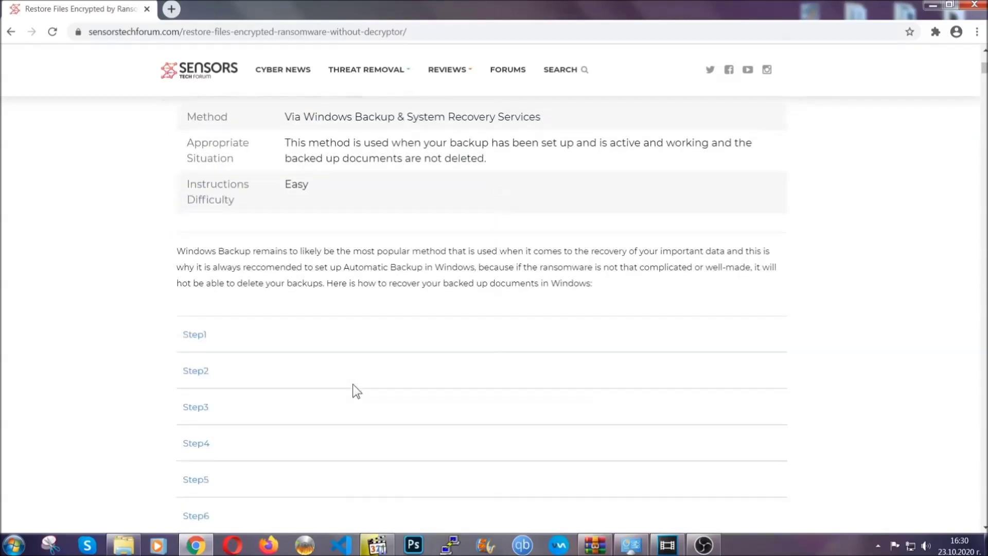
scroll(353, 384, "down", 1)
left_click(200, 269)
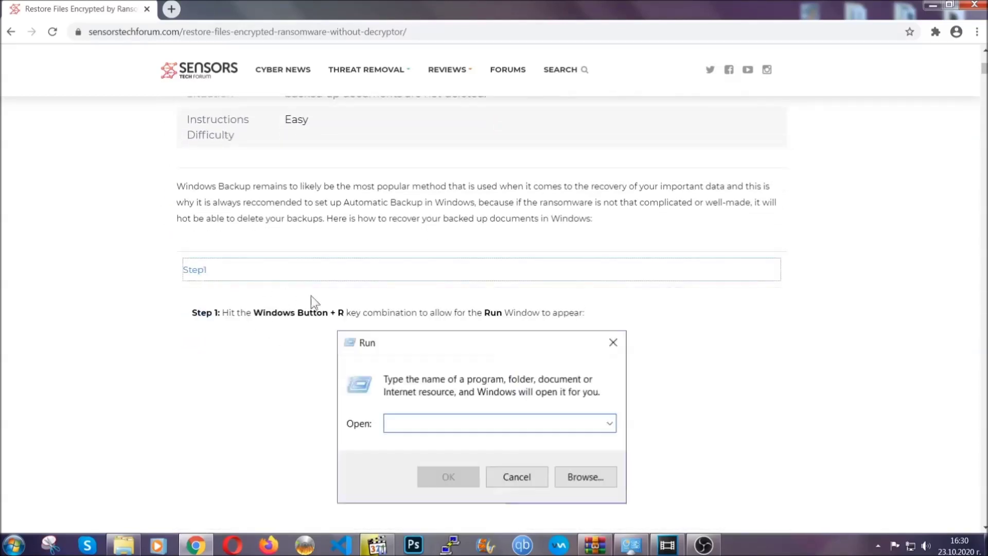
scroll(462, 319, "down", 2)
scroll(462, 318, "down", 1)
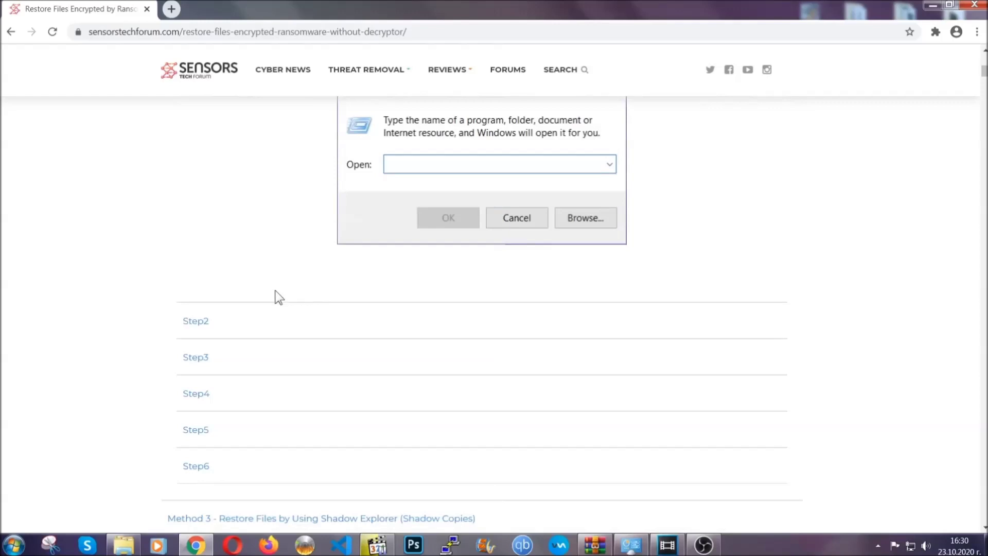
left_click(232, 323)
scroll(411, 343, "down", 3)
scroll(411, 342, "down", 1)
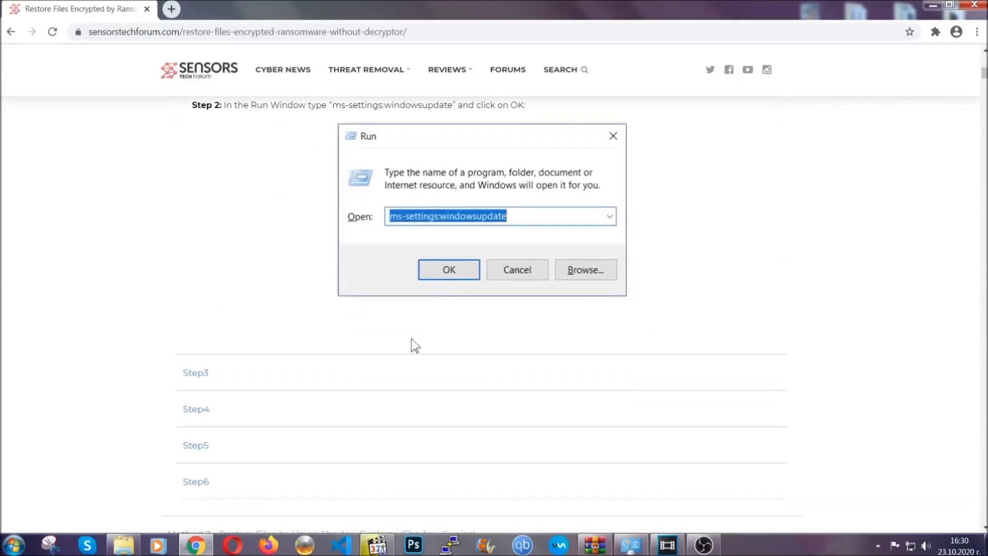
left_click(293, 375)
scroll(436, 353, "down", 3)
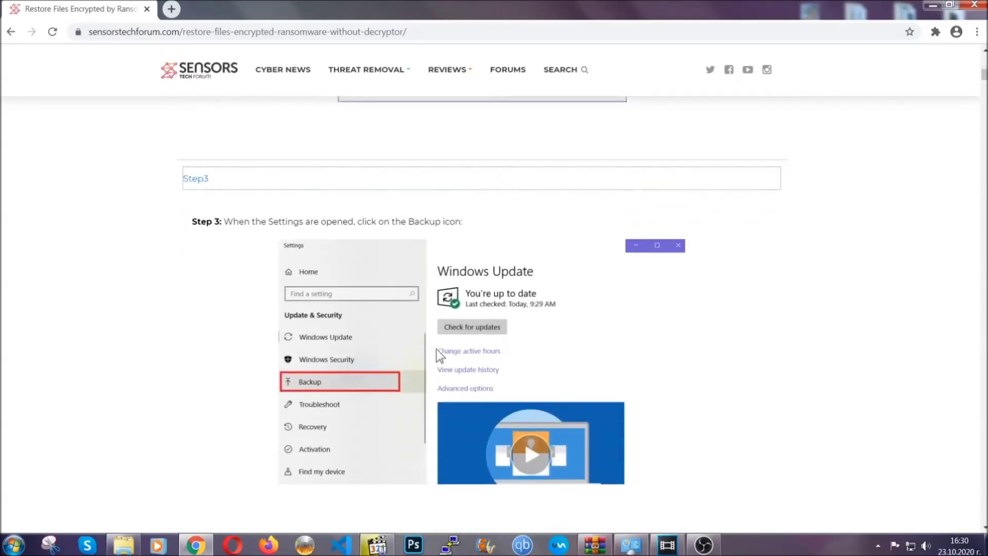
scroll(437, 349, "down", 3)
scroll(434, 351, "down", 1)
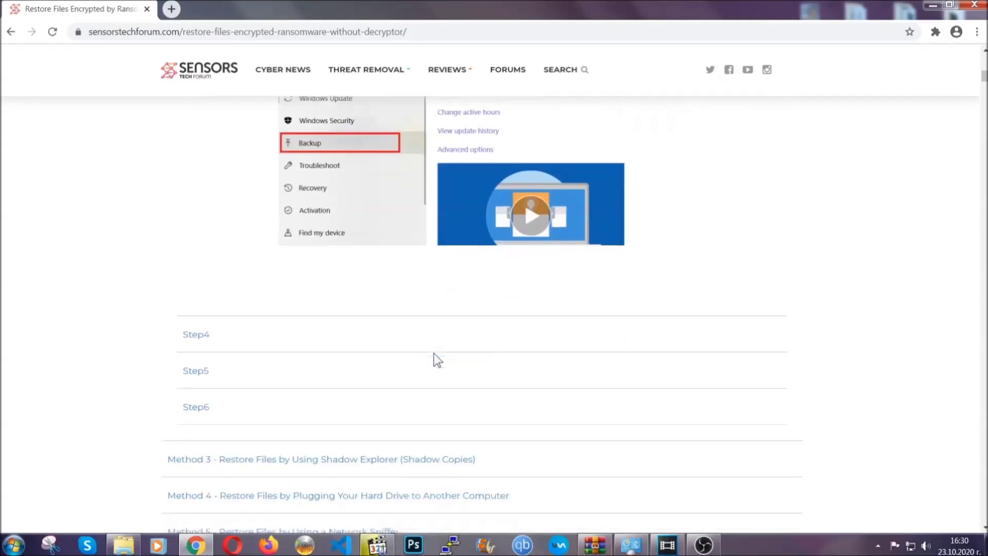
scroll(433, 352, "down", 3)
scroll(434, 353, "down", 3)
scroll(434, 353, "down", 3)
scroll(434, 353, "down", 2)
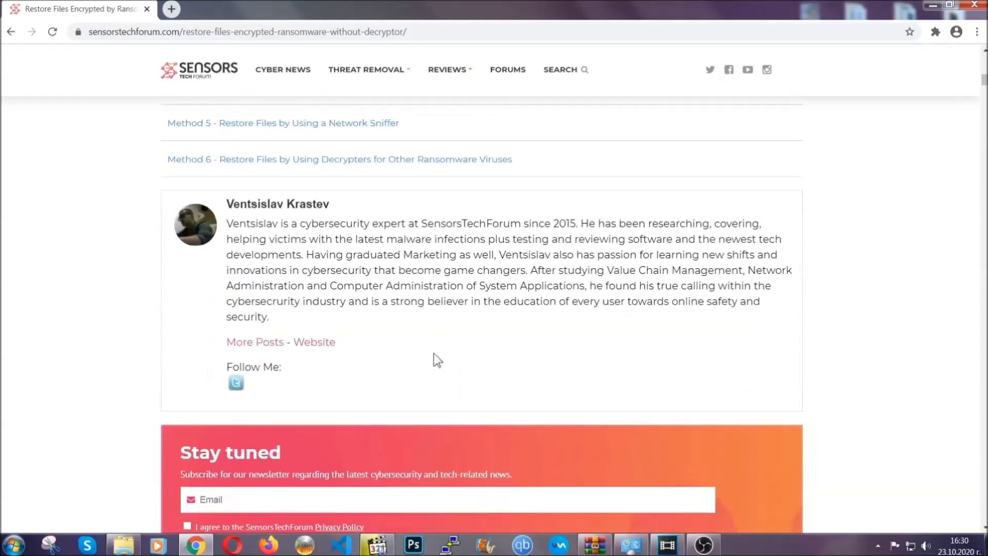
scroll(434, 353, "up", 4)
scroll(434, 353, "up", 6)
scroll(432, 364, "up", 6)
scroll(431, 368, "up", 6)
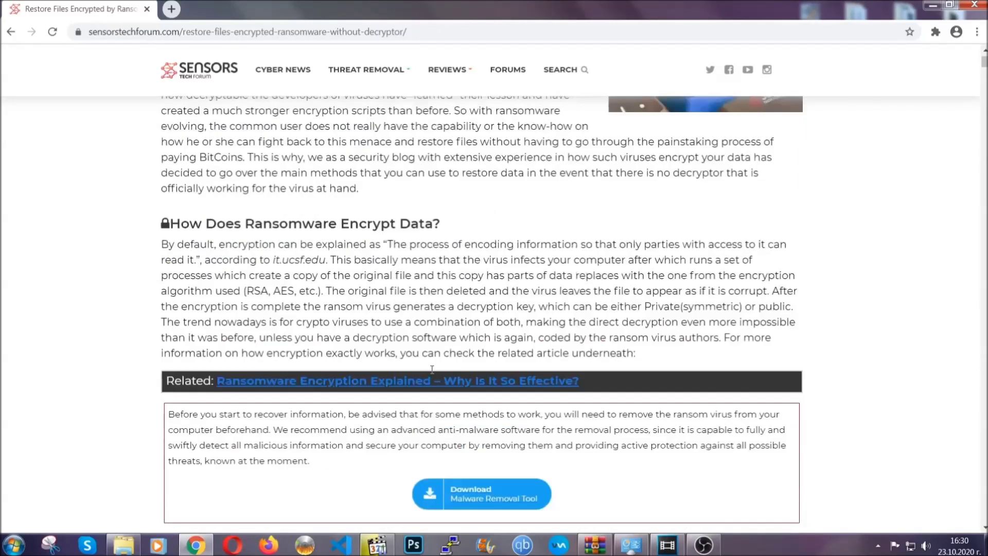
scroll(432, 369, "up", 3)
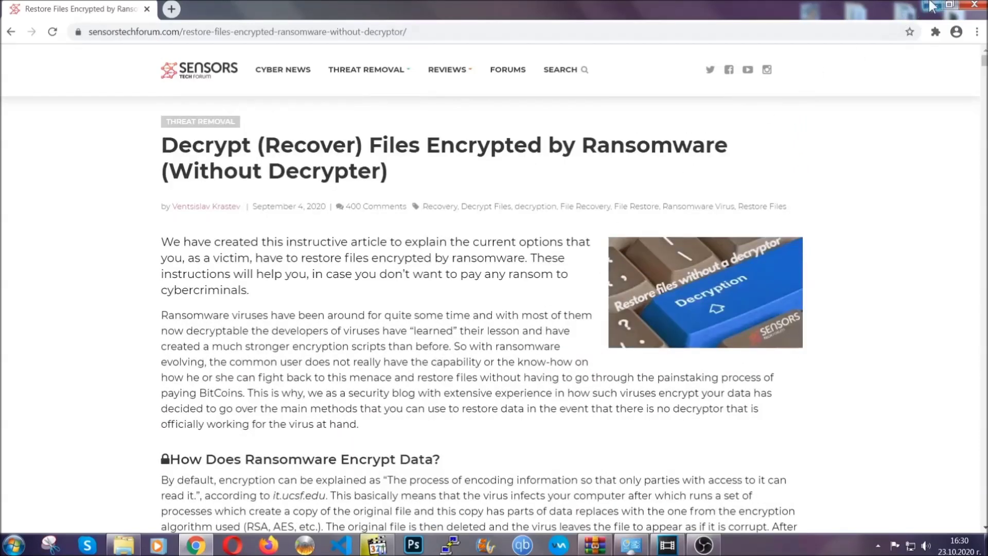
left_click(933, 6)
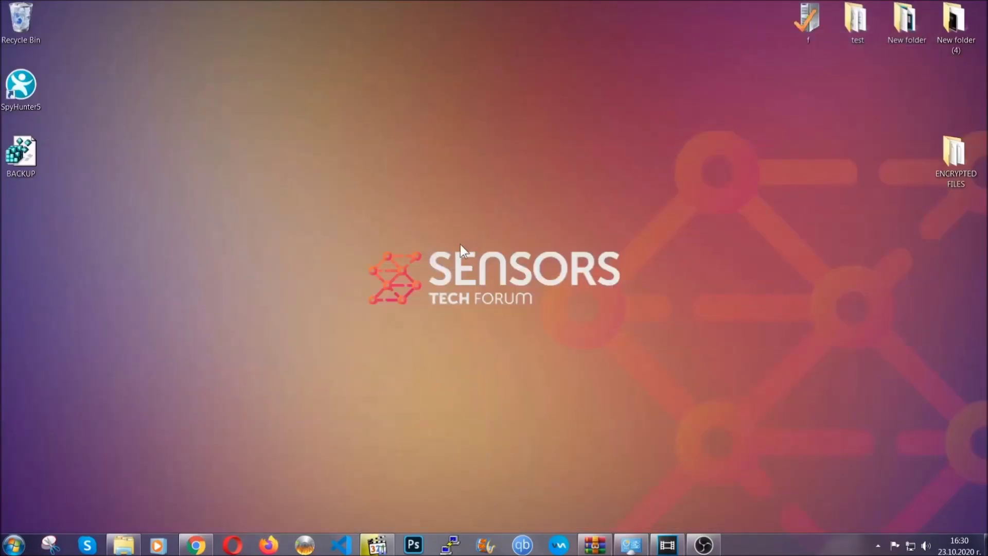